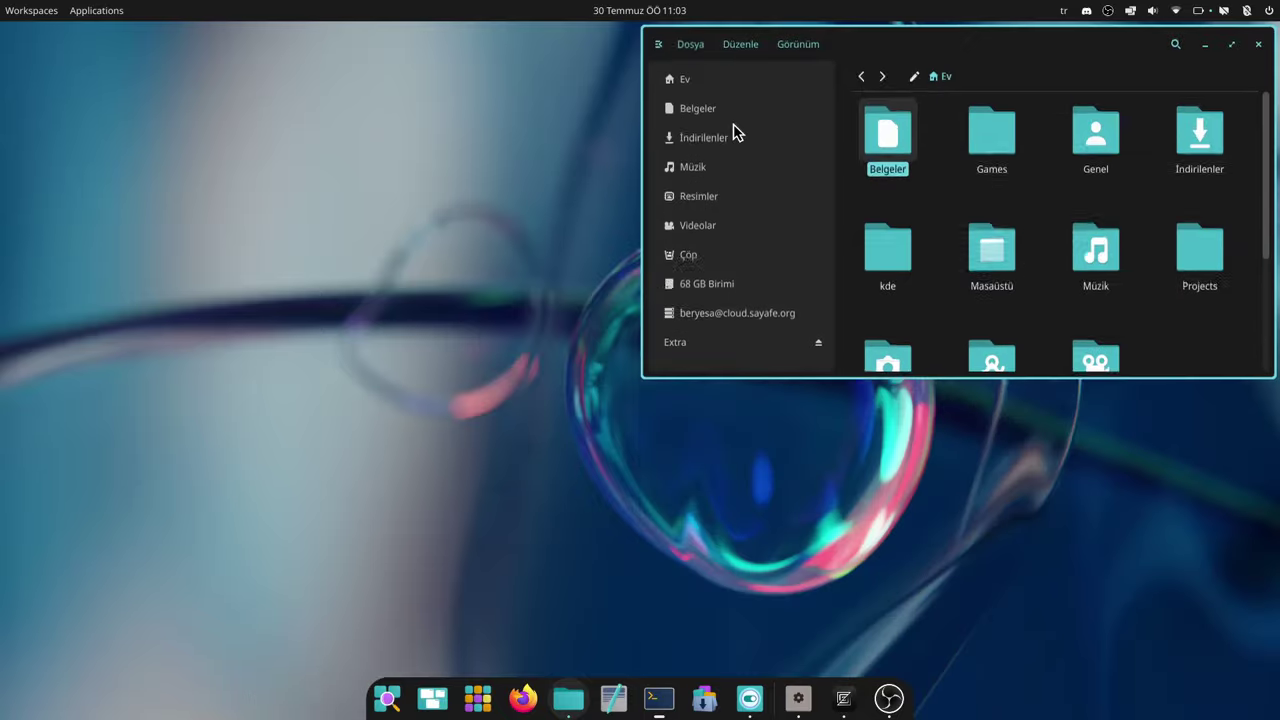
# Snap the file manager window to the left half of the screen.
pyautogui.press('super+shift+Left')
pyautogui.press('super+shift+Up')
pyautogui.press('super+shift+Left')
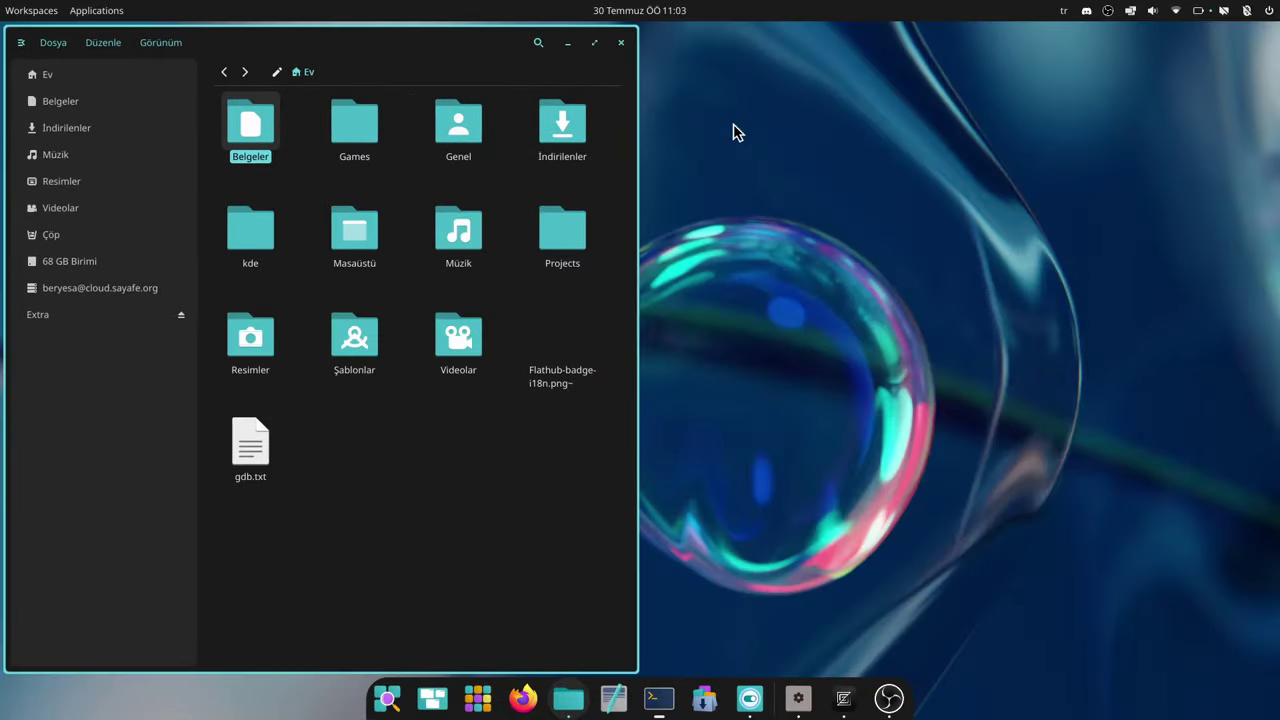
# Move the file manager window through the lower tiling positions and snap it to the right half of the screen.
pyautogui.press('super+shift+Down')
pyautogui.press('super+shift+Right')
pyautogui.press('super+Right')
pyautogui.press('super+Up')
pyautogui.press('super+Up')
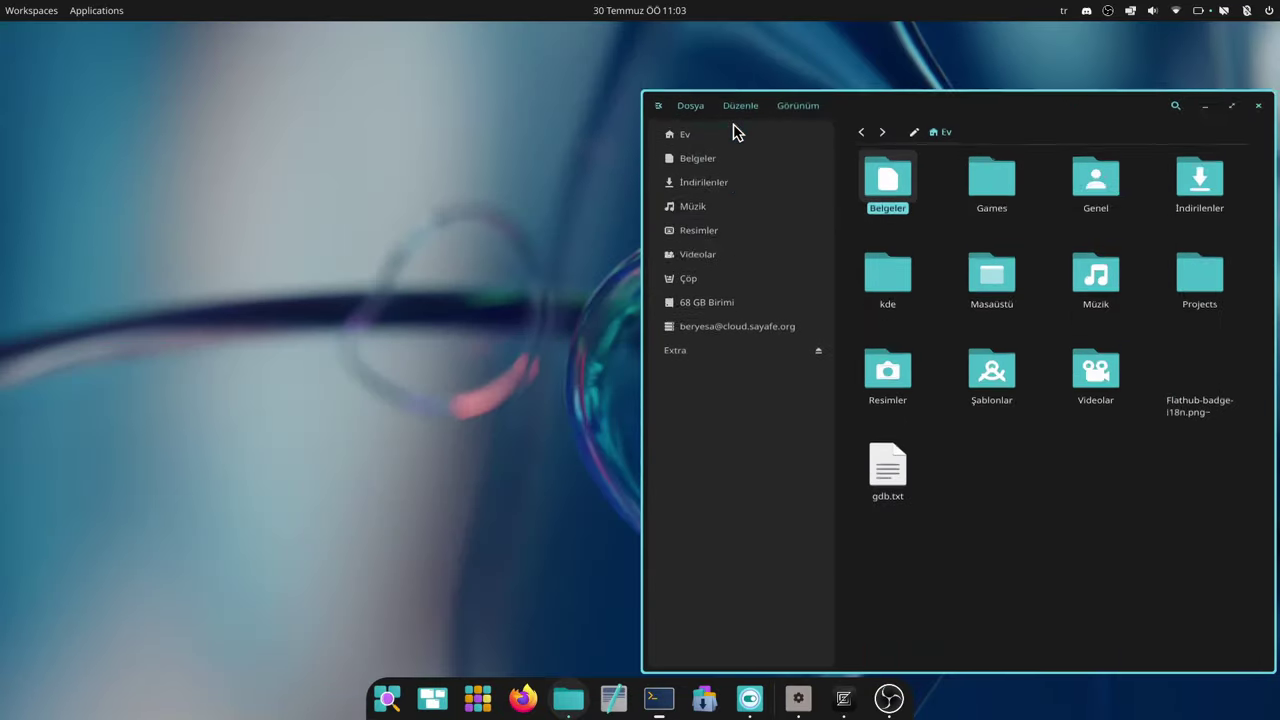
# Snap the file manager window across the full-width bottom half of the screen.
pyautogui.press('super+Left')
pyautogui.press('super+Up')
pyautogui.press('super+Down')
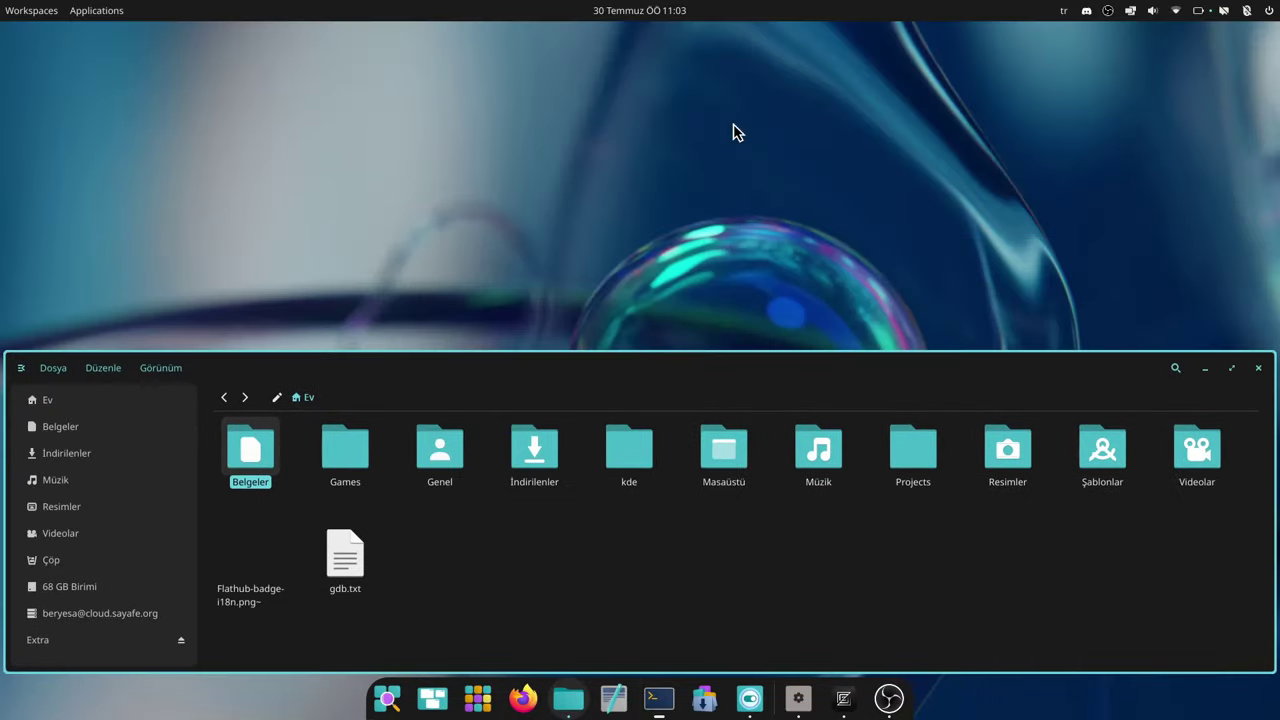
# Return the file manager window to its floating size in the centre of the desktop.
pyautogui.press('super+Up')
pyautogui.press('super+Up')
pyautogui.press('super+shift+Up')
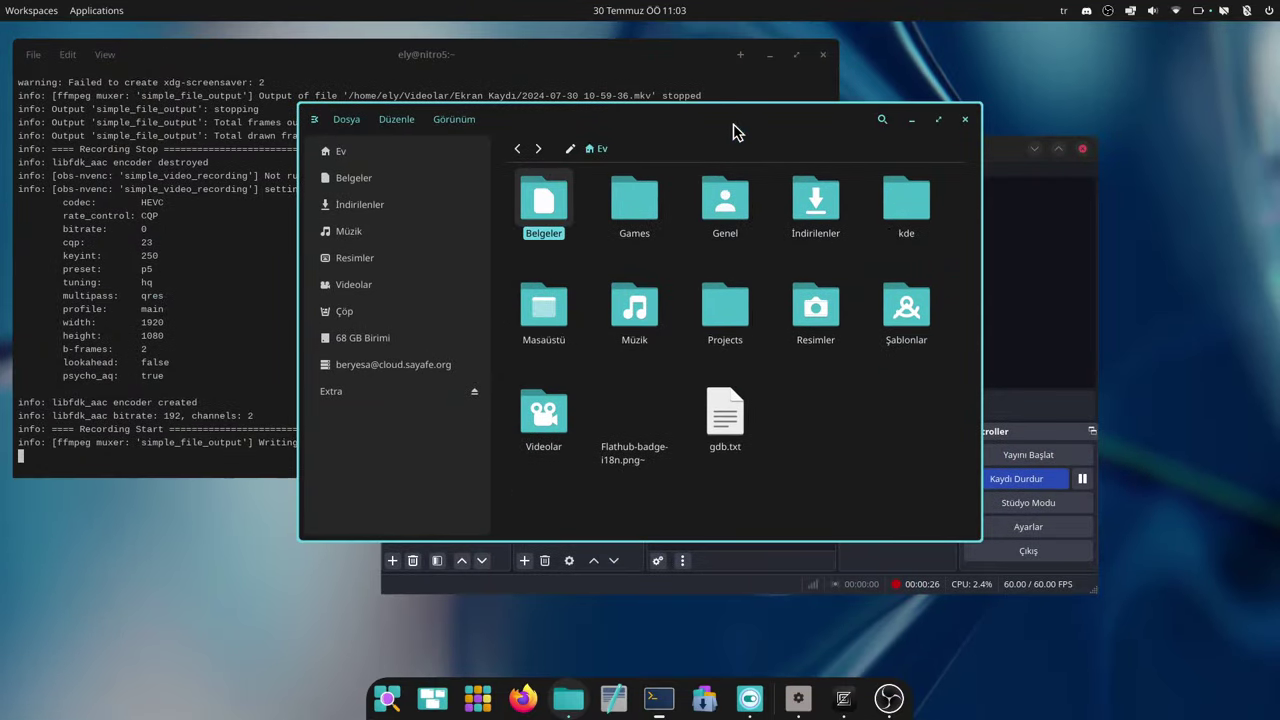
pyautogui.press('super+shift+Down')
pyautogui.press('super+shift+Down')
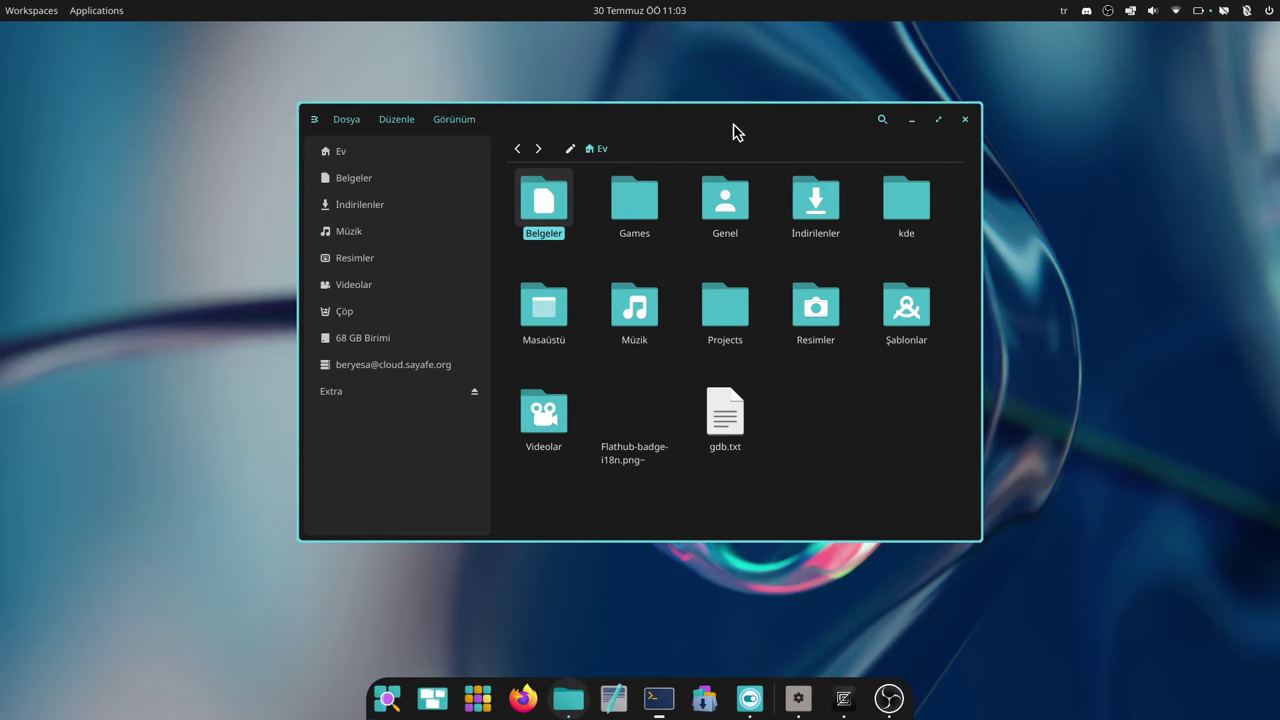
# Open another file manager window, tile it to the right half, and tile the other one into the lower-left quarter.
pyautogui.click(566, 700)
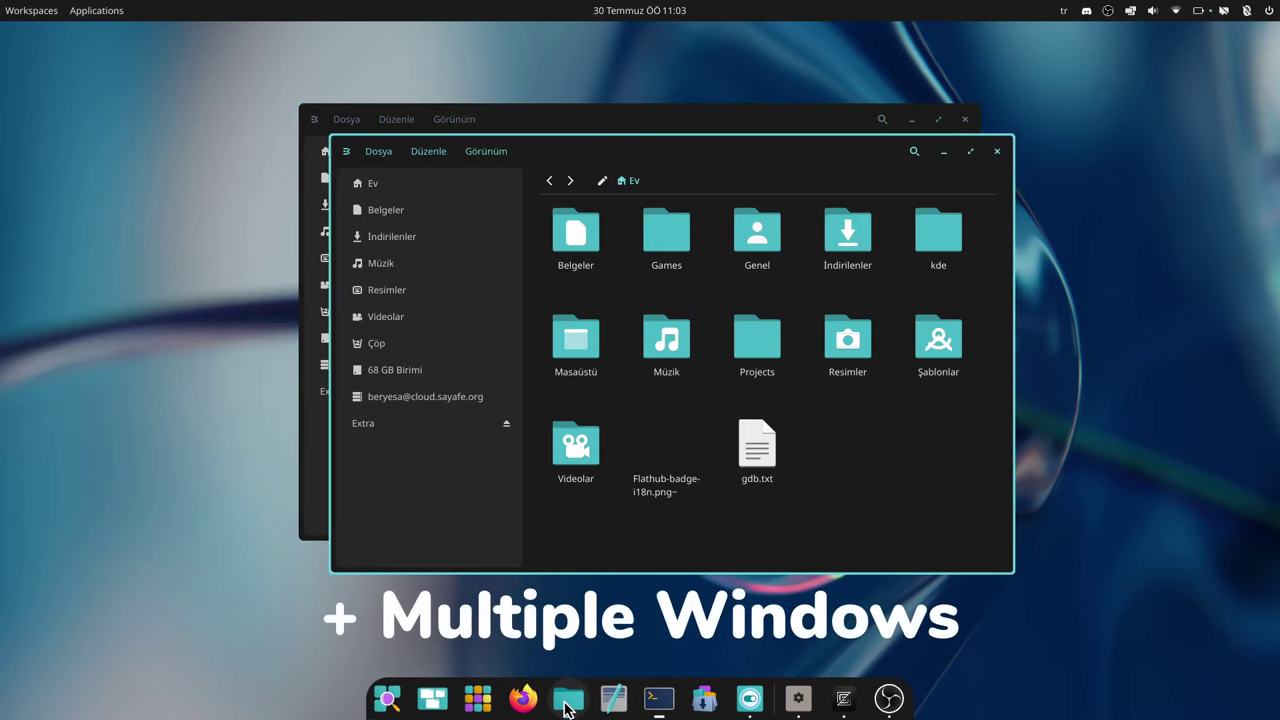
pyautogui.press('super+shift+Right')
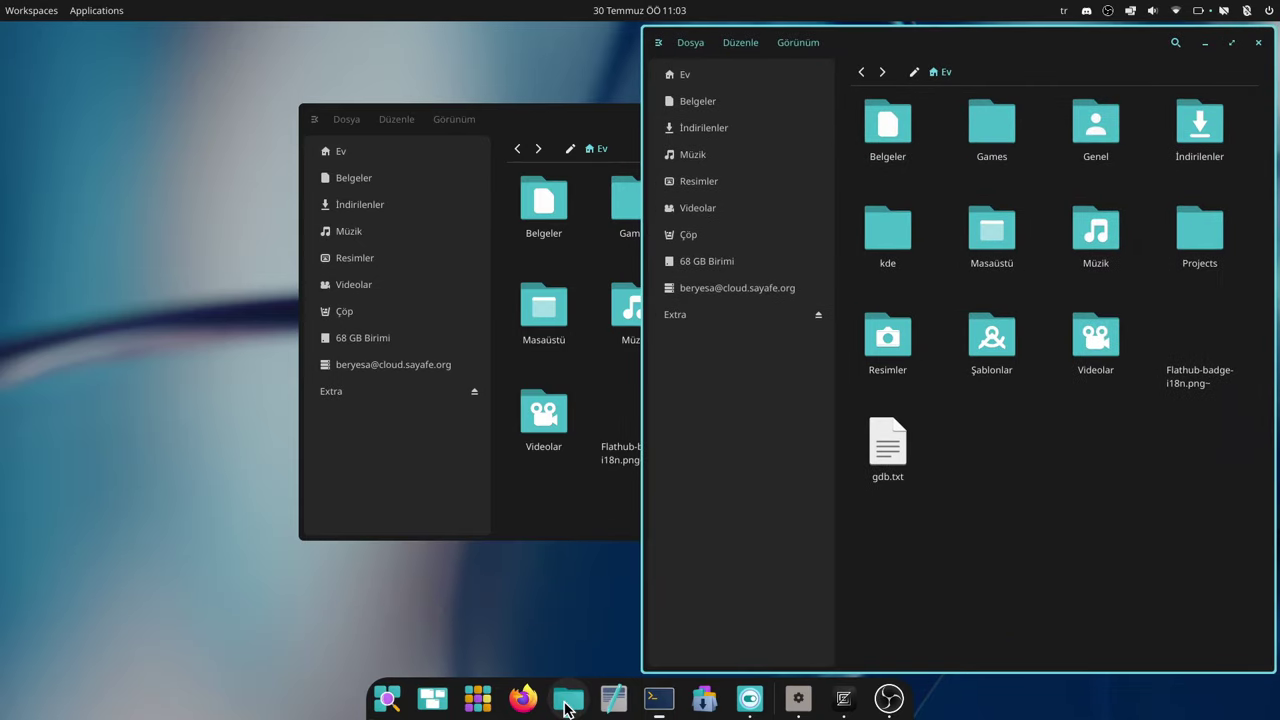
pyautogui.press('super+Left')
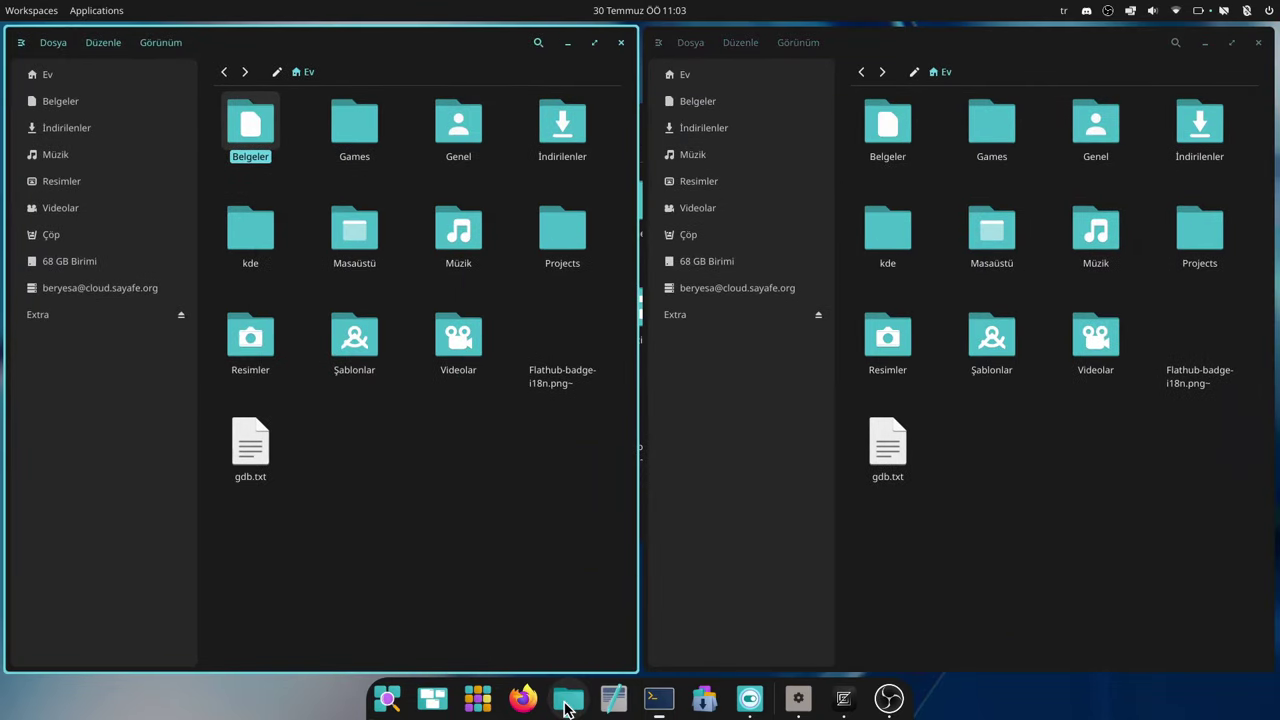
pyautogui.press('super+shift+Down')
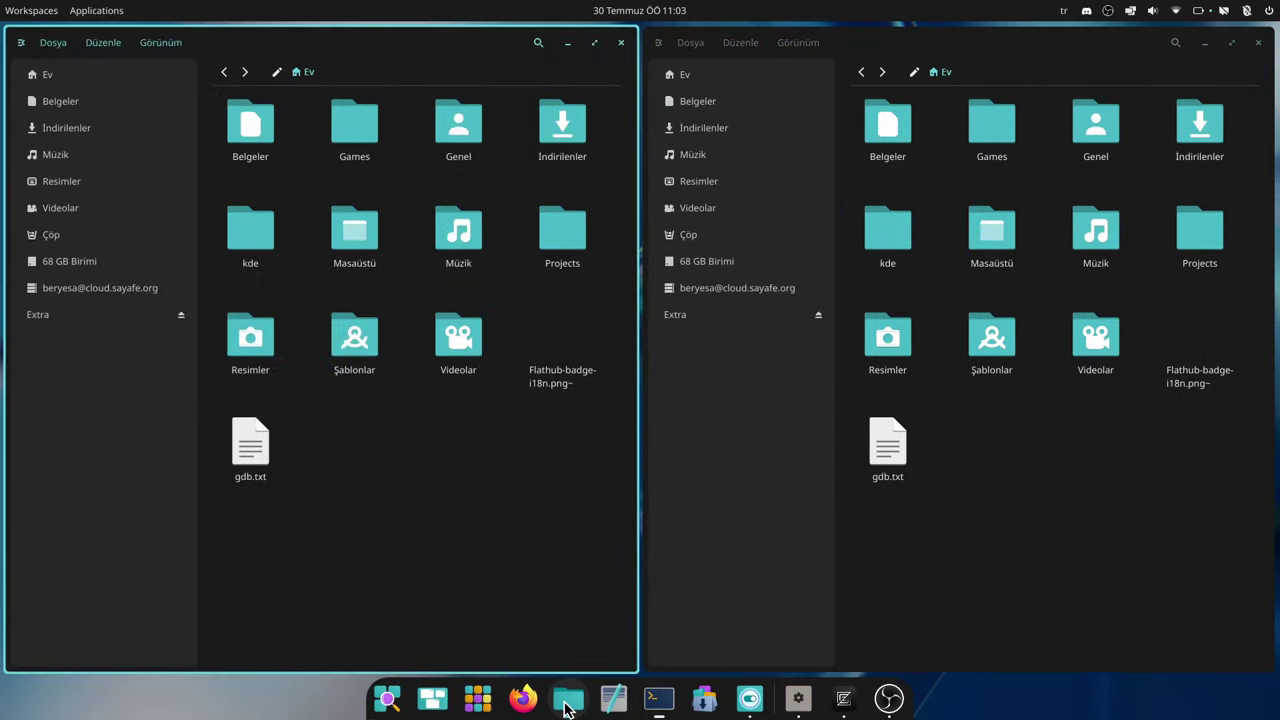
# Close all the open file manager windows.
pyautogui.press('super+q')
pyautogui.press('super+q')
pyautogui.press('super+q')
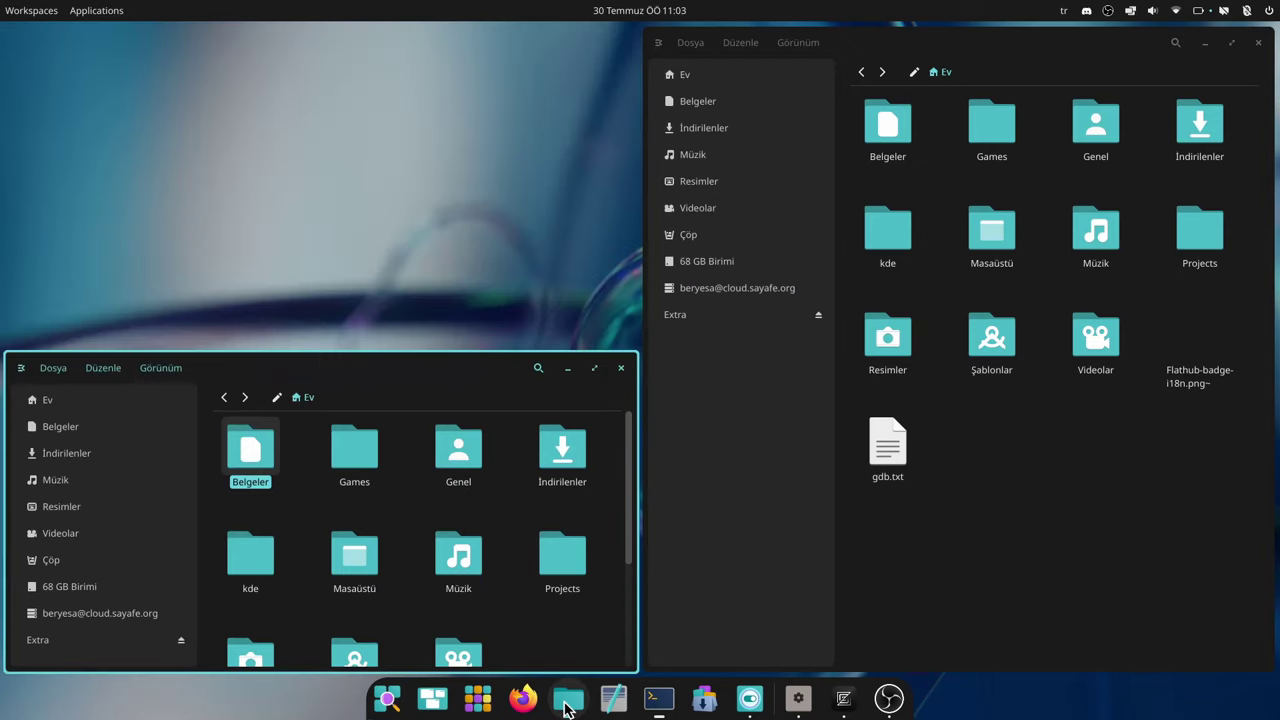
# Examine the system panel applets, including the keyboard layout, battery and Bluetooth pop-ups.
pyautogui.click(1107, 12)
pyautogui.moveTo(1072, 12)
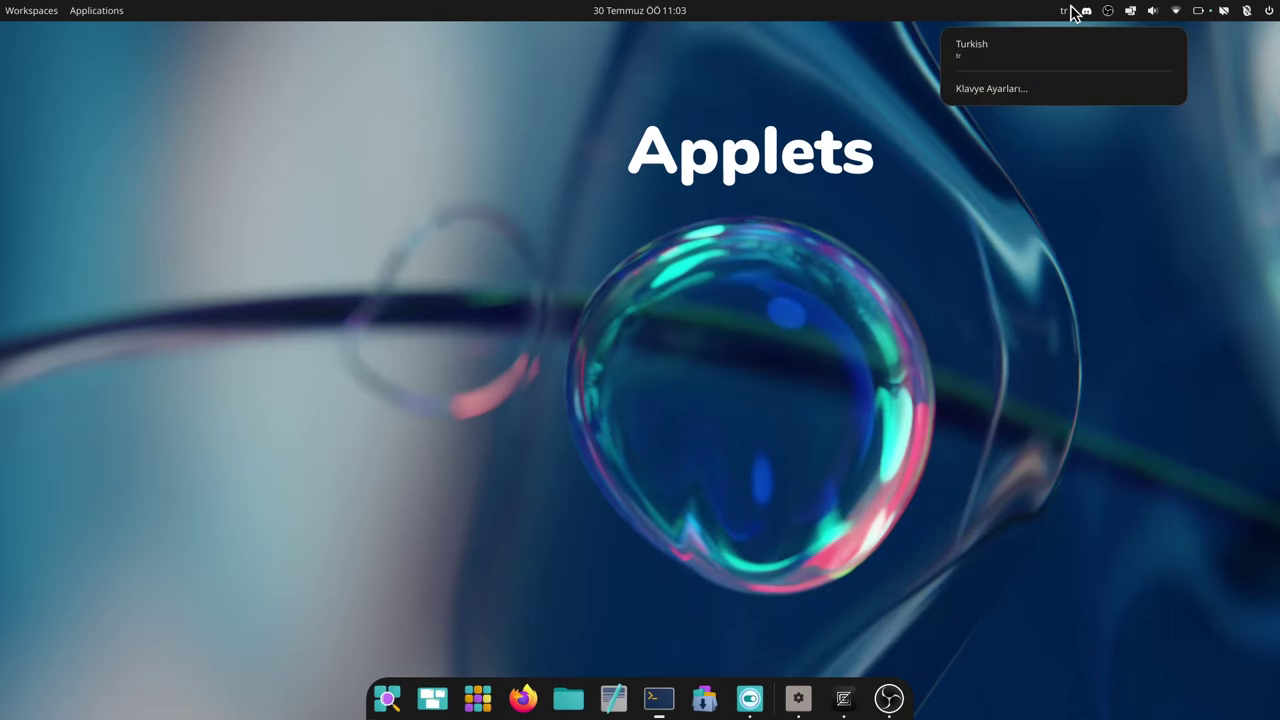
pyautogui.click(1150, 12)
pyautogui.click(1203, 12)
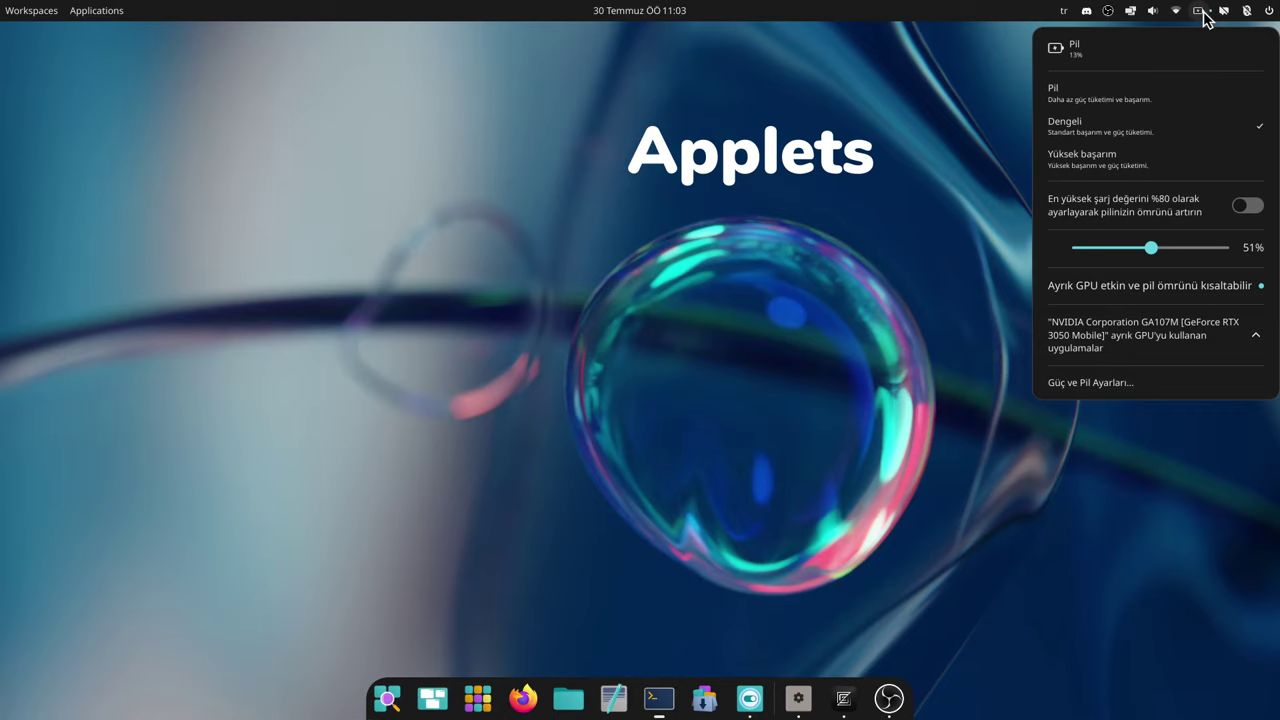
pyautogui.click(1203, 12)
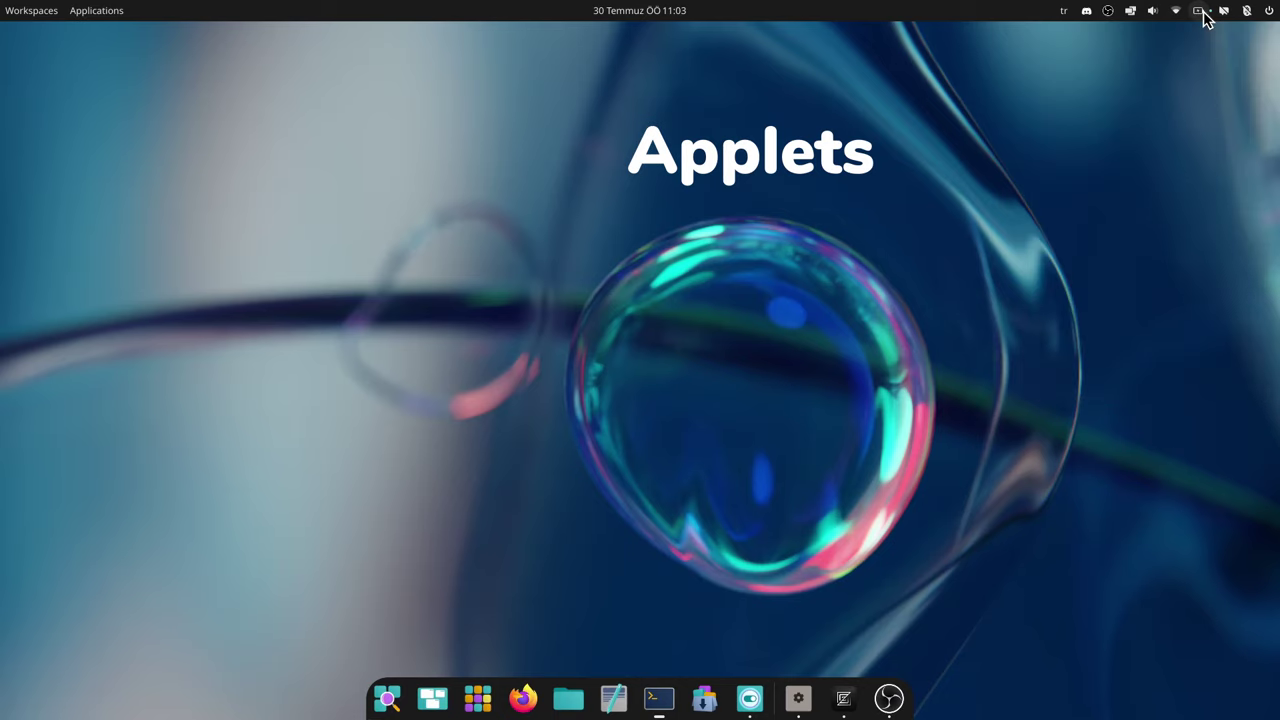
pyautogui.click(1223, 12)
pyautogui.moveTo(1246, 14)
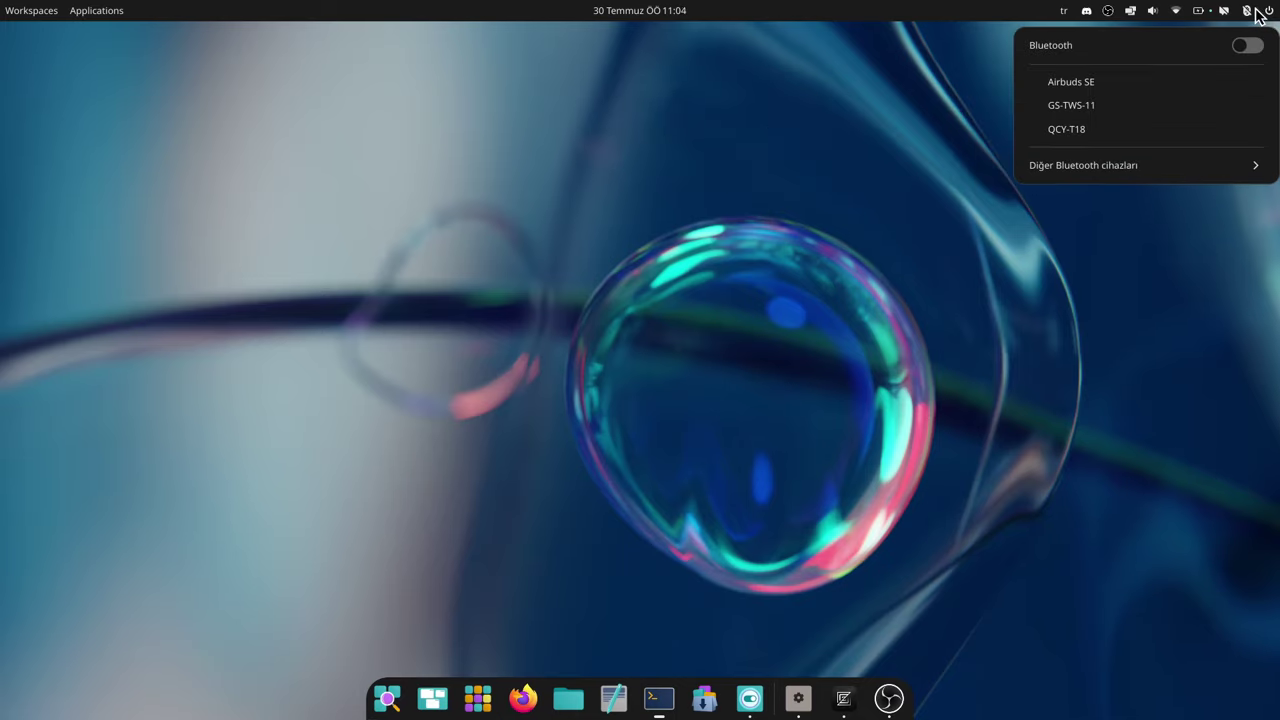
pyautogui.click(1200, 248)
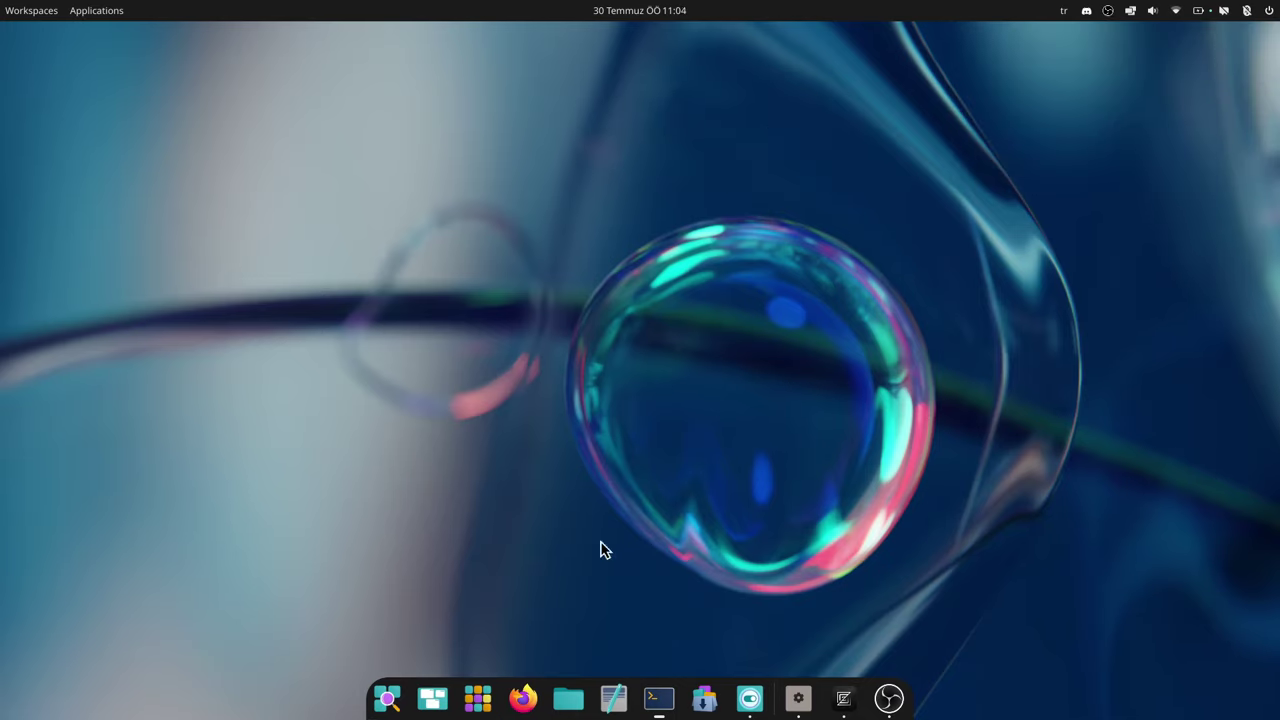
# Open a file manager window and enable automatic tiling for the current workspace.
pyautogui.click(568, 698)
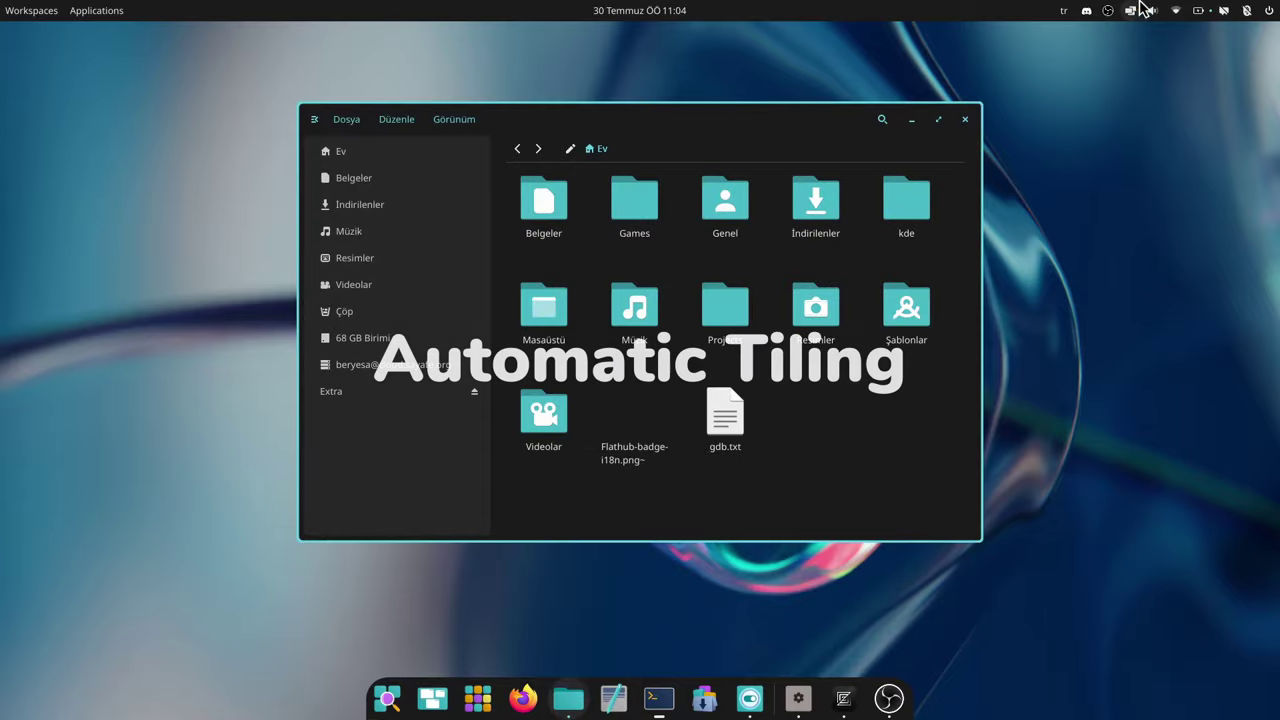
pyautogui.click(1133, 12)
pyautogui.click(1231, 46)
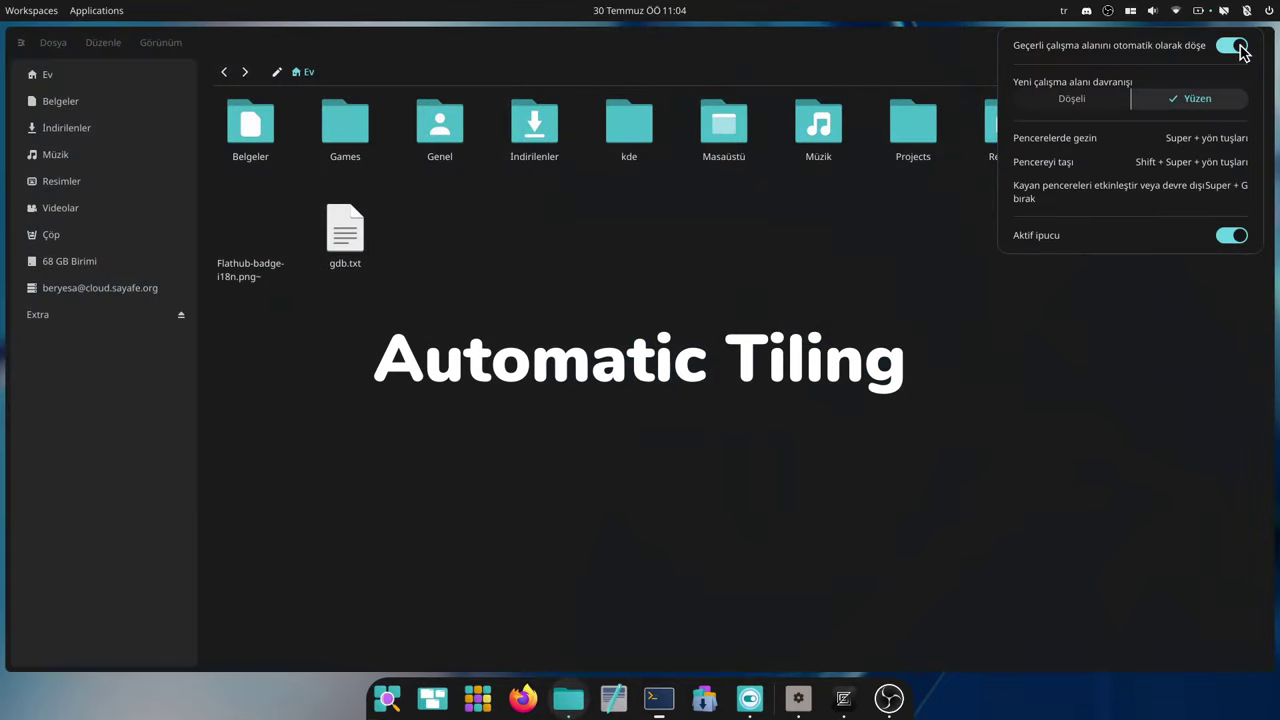
pyautogui.click(851, 334)
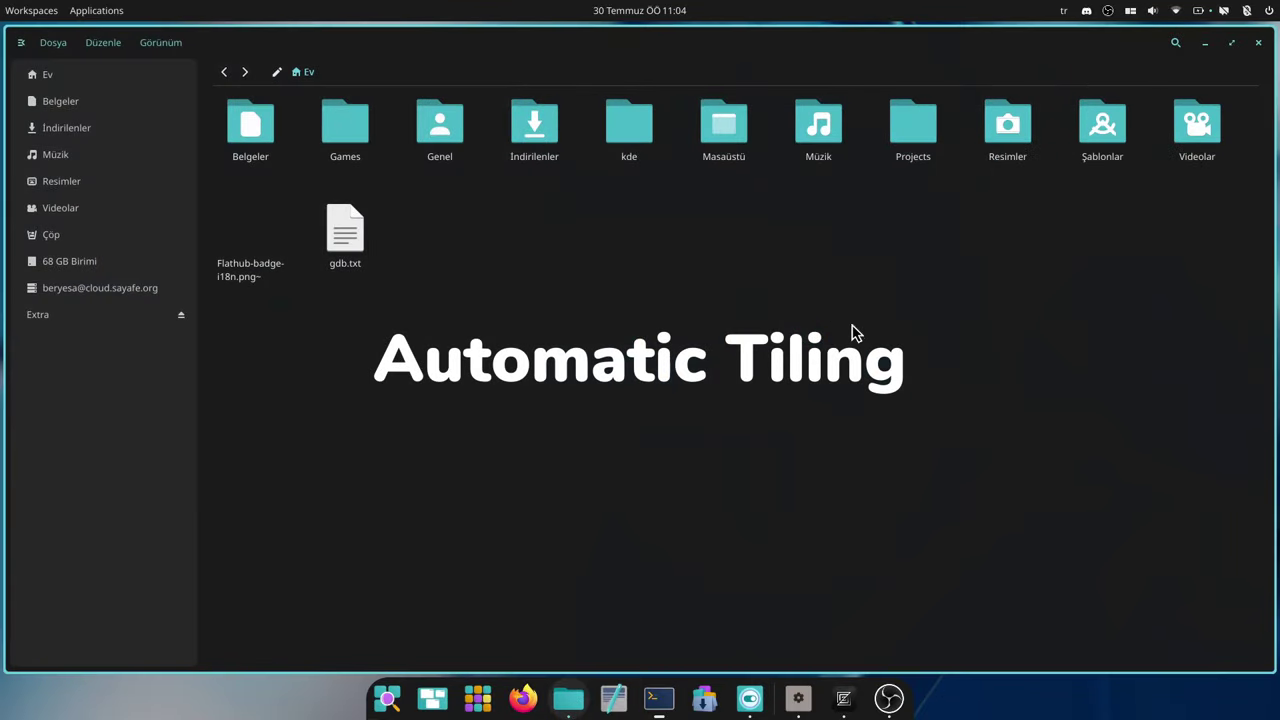
# Open four more file manager windows in the automatically tiled workspace.
pyautogui.click(569, 701)
pyautogui.click(569, 701)
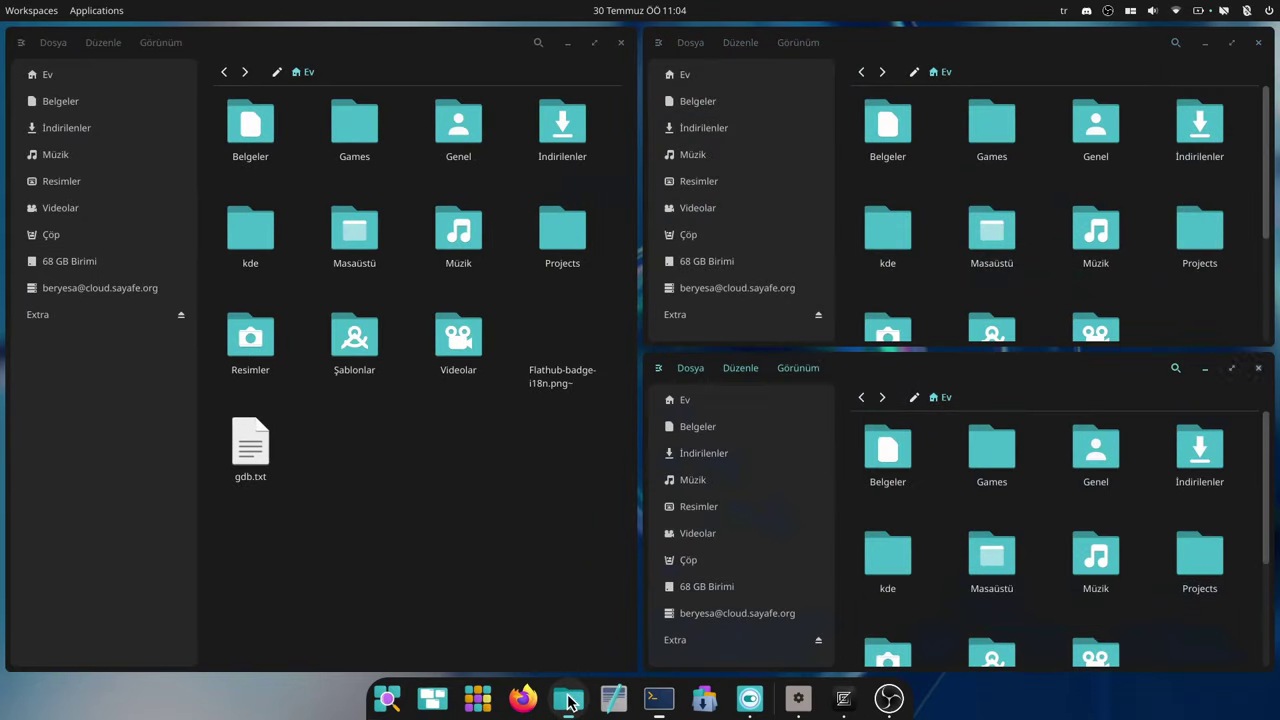
pyautogui.click(569, 701)
pyautogui.click(569, 701)
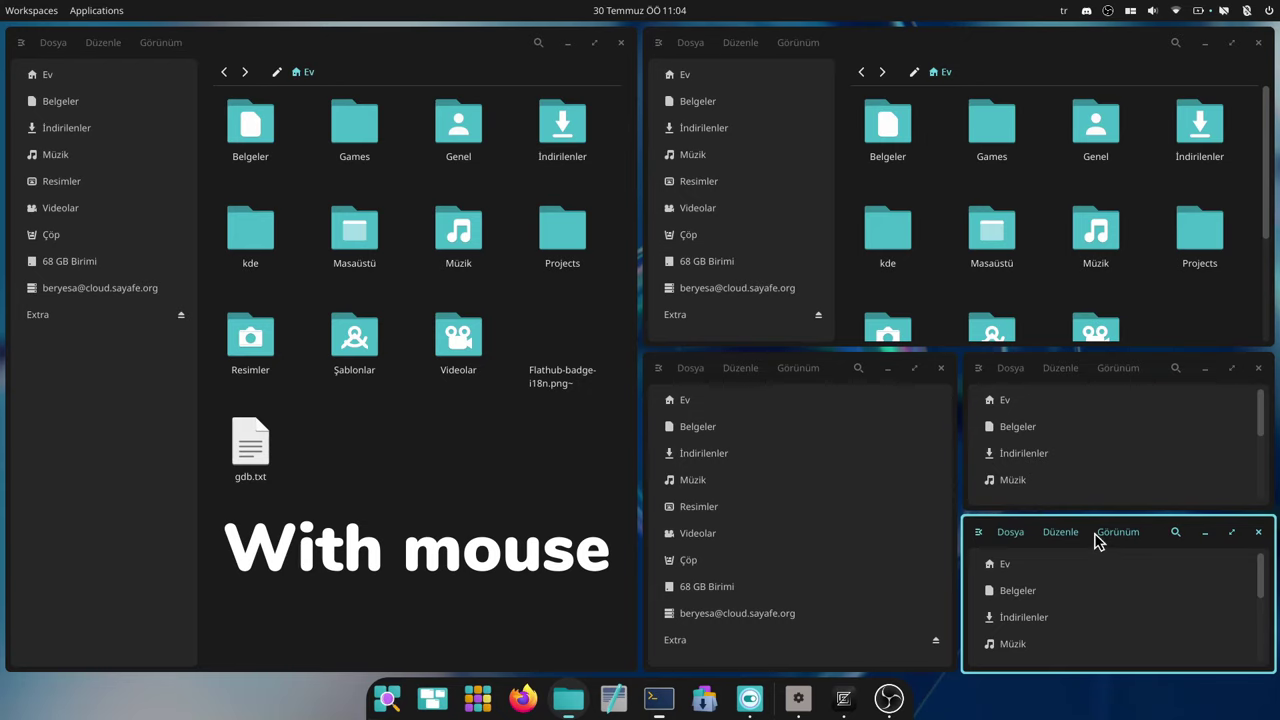
# Stack the lowest right-hand window onto its left neighbour and switch between the two stacked windows.
pyautogui.moveTo(1095, 540); pyautogui.dragTo(906, 522)
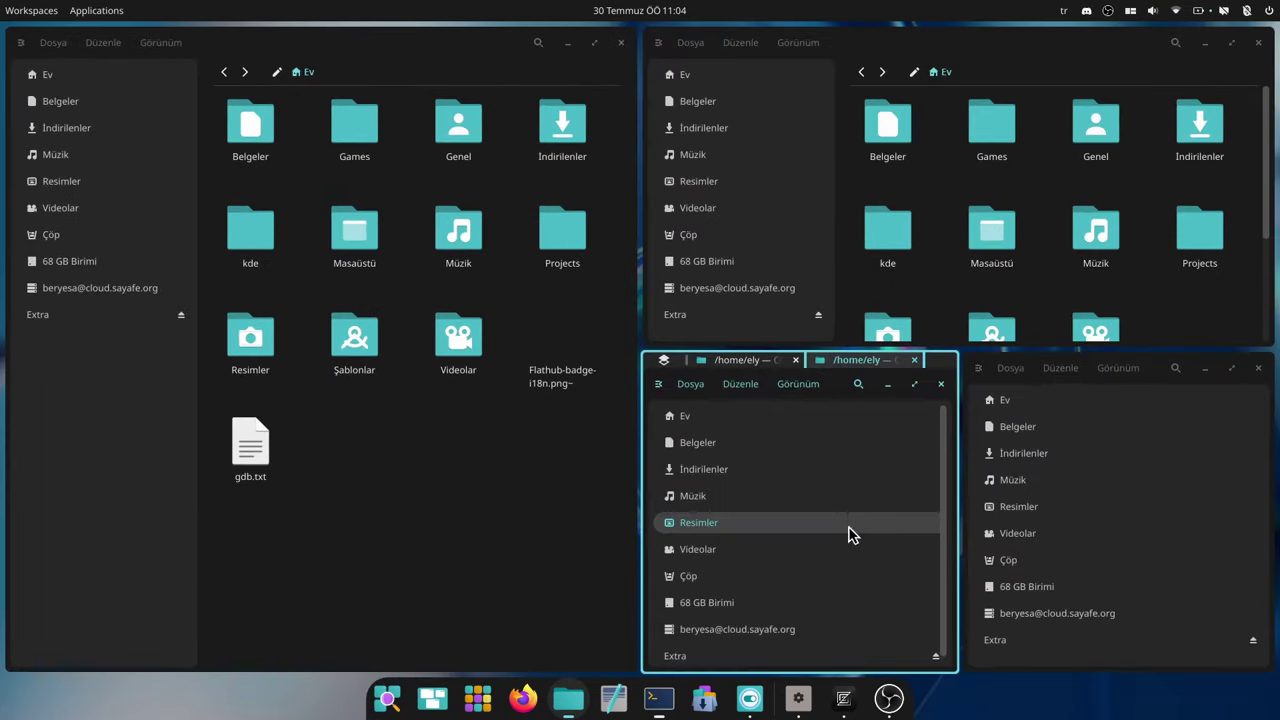
pyautogui.click(769, 360)
pyautogui.click(848, 362)
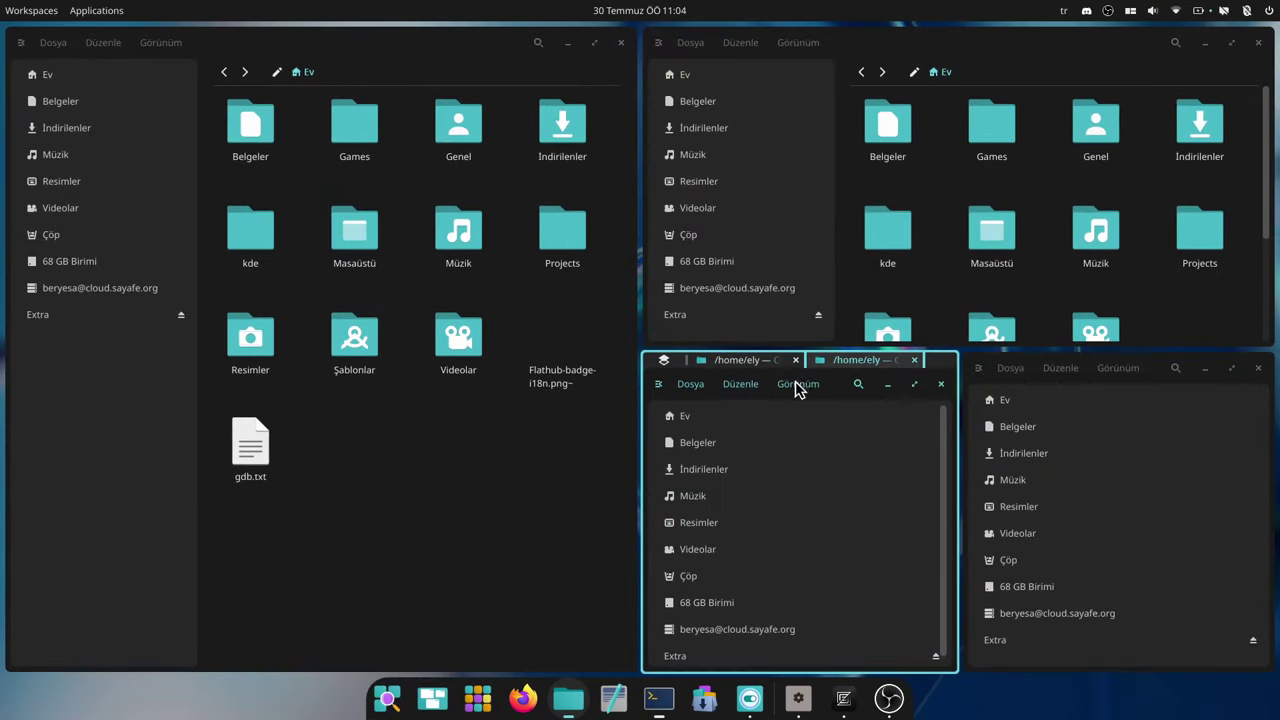
# Rearrange the tiles into four quarters, with the stacked windows in the lower-right quarter.
pyautogui.moveTo(843, 383); pyautogui.dragTo(1163, 467)
pyautogui.moveTo(808, 386); pyautogui.dragTo(15, 335)
pyautogui.moveTo(248, 74); pyautogui.dragTo(589, 143)
# Move the focus around the tiled windows, visiting the lower-right stack and ending on the lower-left window.
pyautogui.press('super+Down')
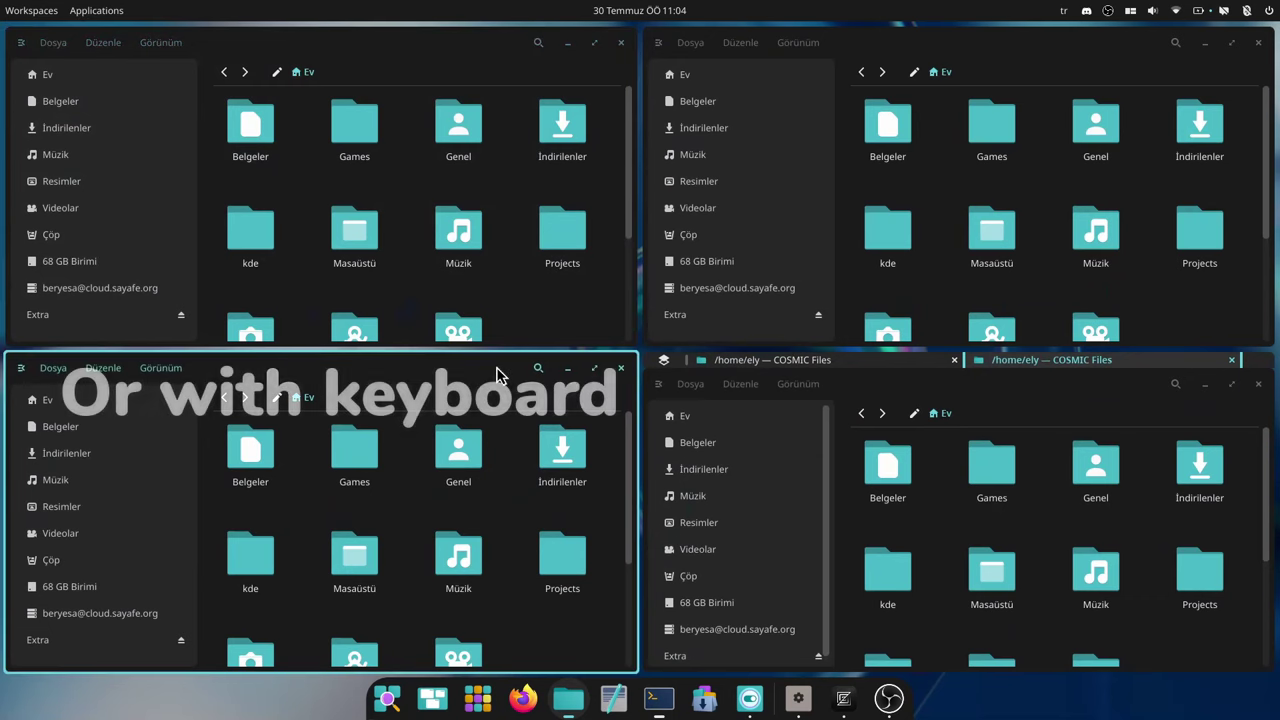
pyautogui.press('super+Up')
pyautogui.press('super+Right')
pyautogui.press('super+Down')
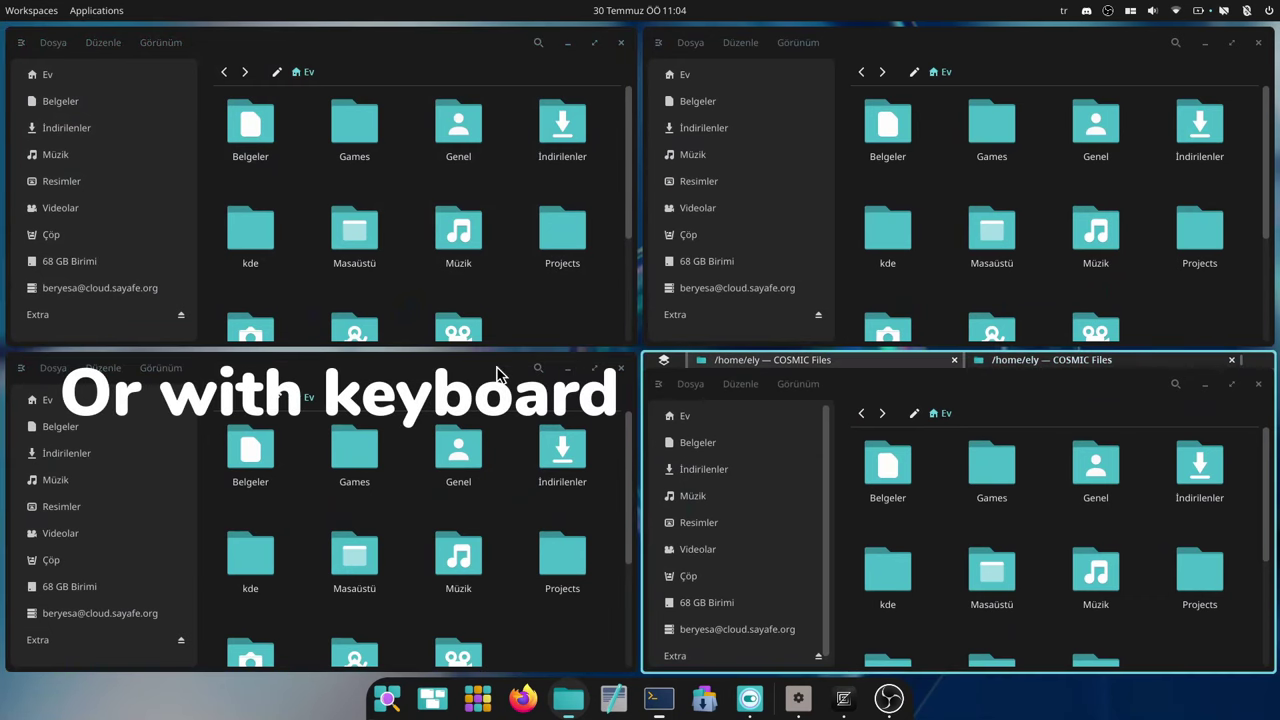
pyautogui.press('super+Up')
pyautogui.press('super+Left')
pyautogui.press('super+Down')
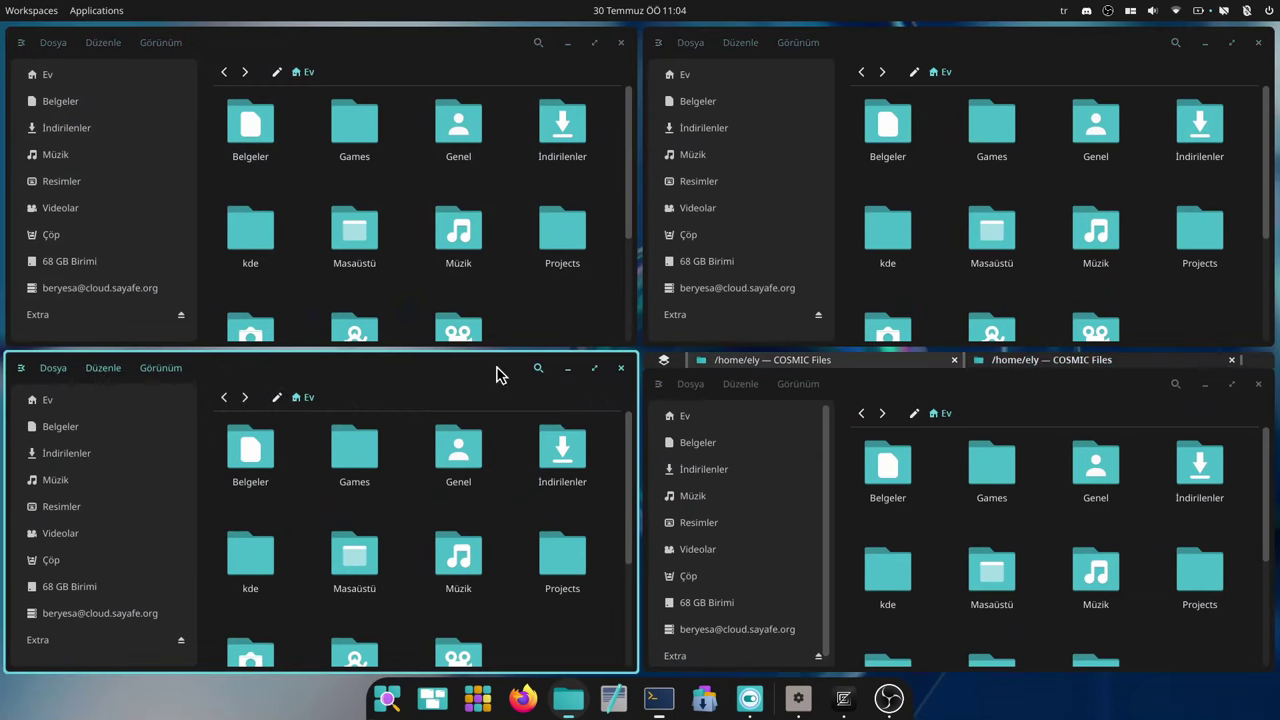
# Toggle the tiling orientation of the left-hand group and move the focused window into the middle of three columns.
pyautogui.press('super+o')
pyautogui.press('super+o')
pyautogui.press('super+o')
pyautogui.press('super+shift+Right')
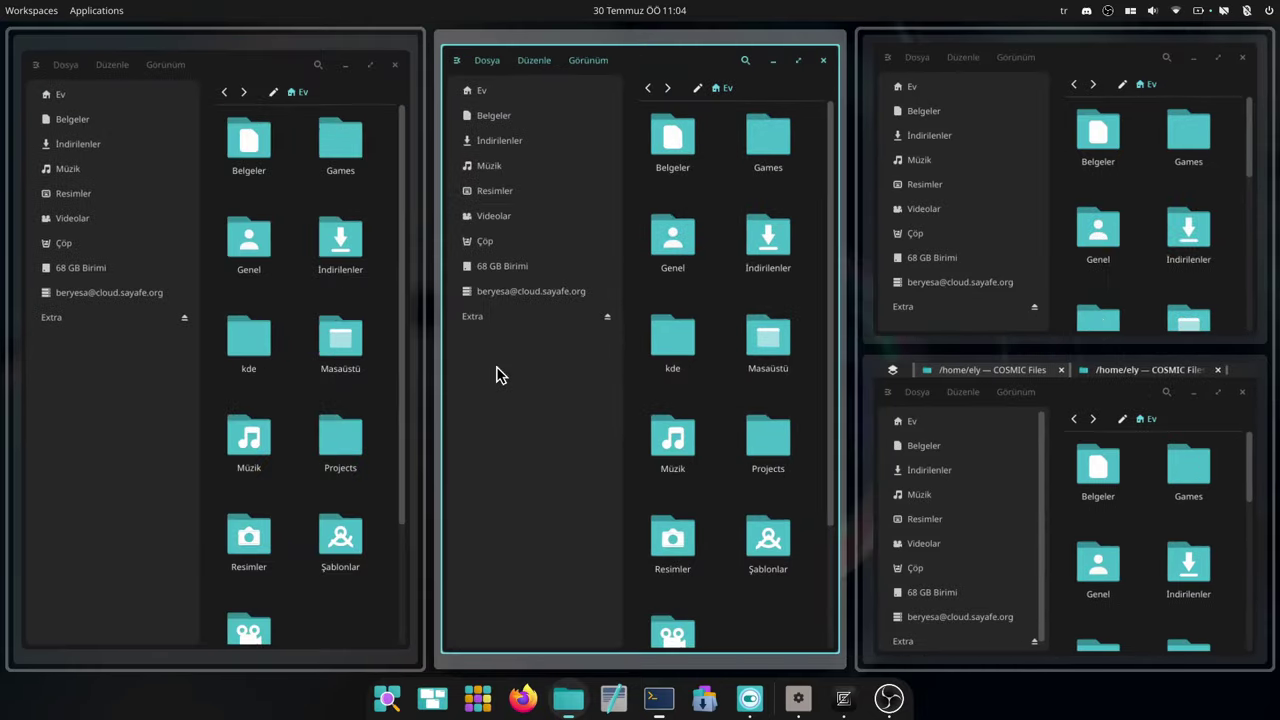
# Move the focused window into the right-hand column, grouping it directly above the stack in the lower half.
pyautogui.press('super+shift+Right')
pyautogui.press('super+shift+Up')
pyautogui.press('super+shift+Right')
pyautogui.press('super+shift+Down')
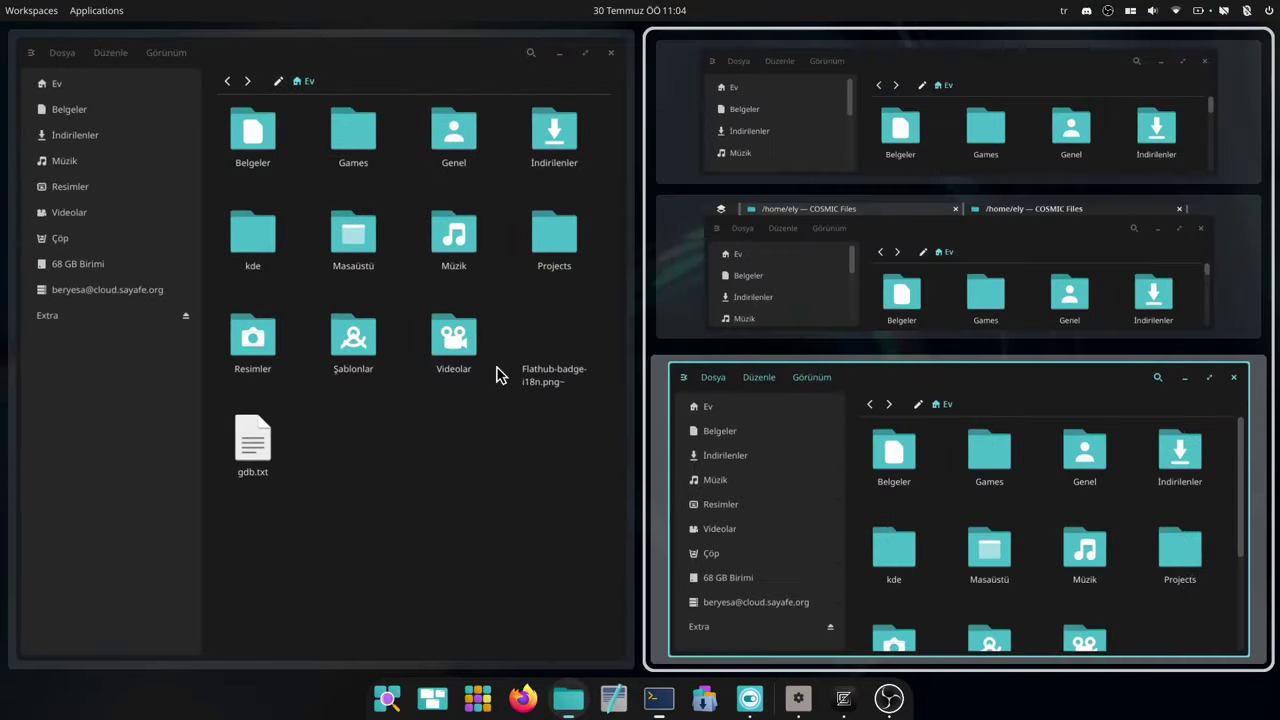
pyautogui.press('super+shift+Left')
pyautogui.press('super+shift+Right')
pyautogui.press('super+shift+Down')
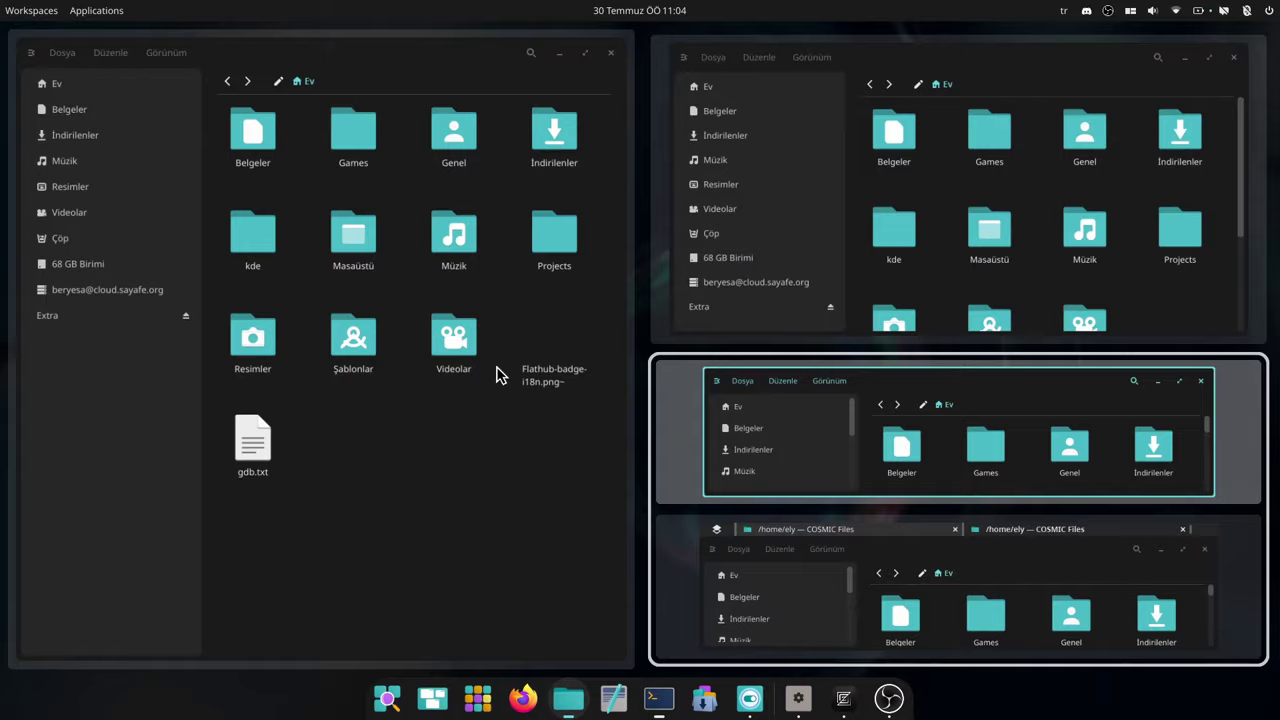
# Place the focused window between the upper-right window and the stack, then beside the upper-right window.
pyautogui.press('super+shift+Left')
pyautogui.press('super+shift+Right')
pyautogui.press('super+shift+Up')
pyautogui.press('super+shift+Up')
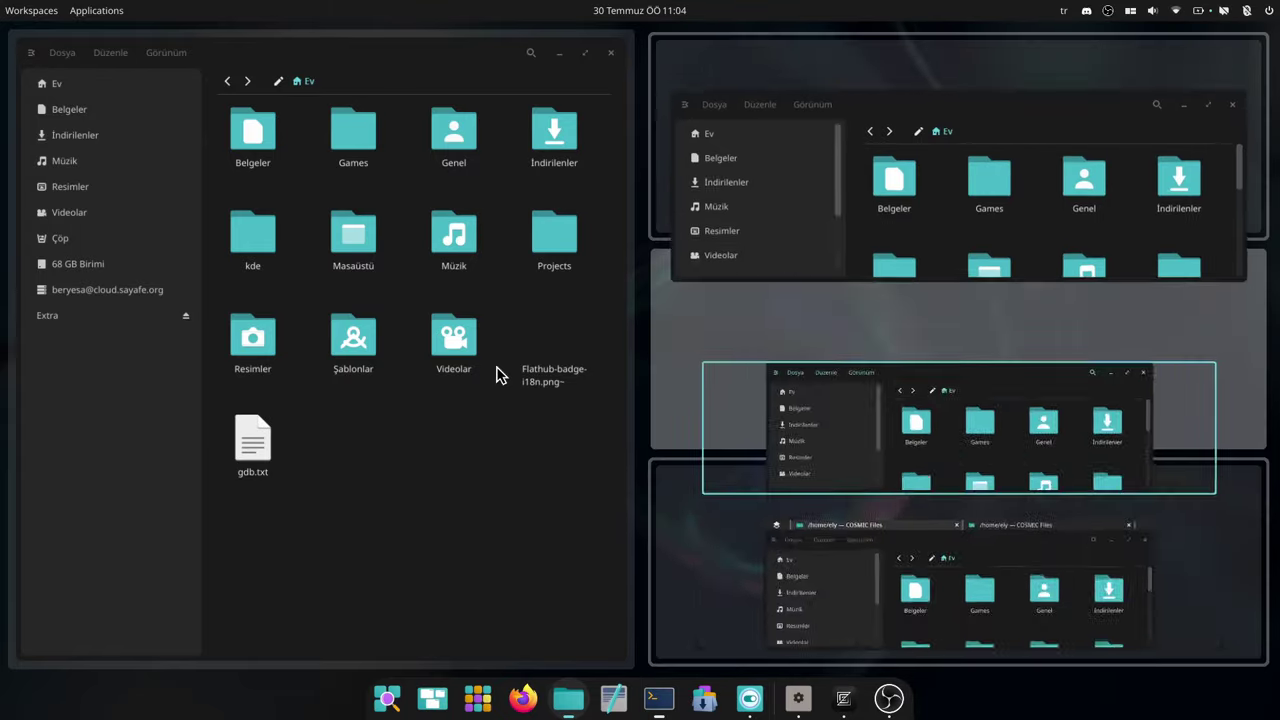
pyautogui.press('super+shift+Up')
pyautogui.press('super+shift+Left')
pyautogui.press('super+shift+Right')
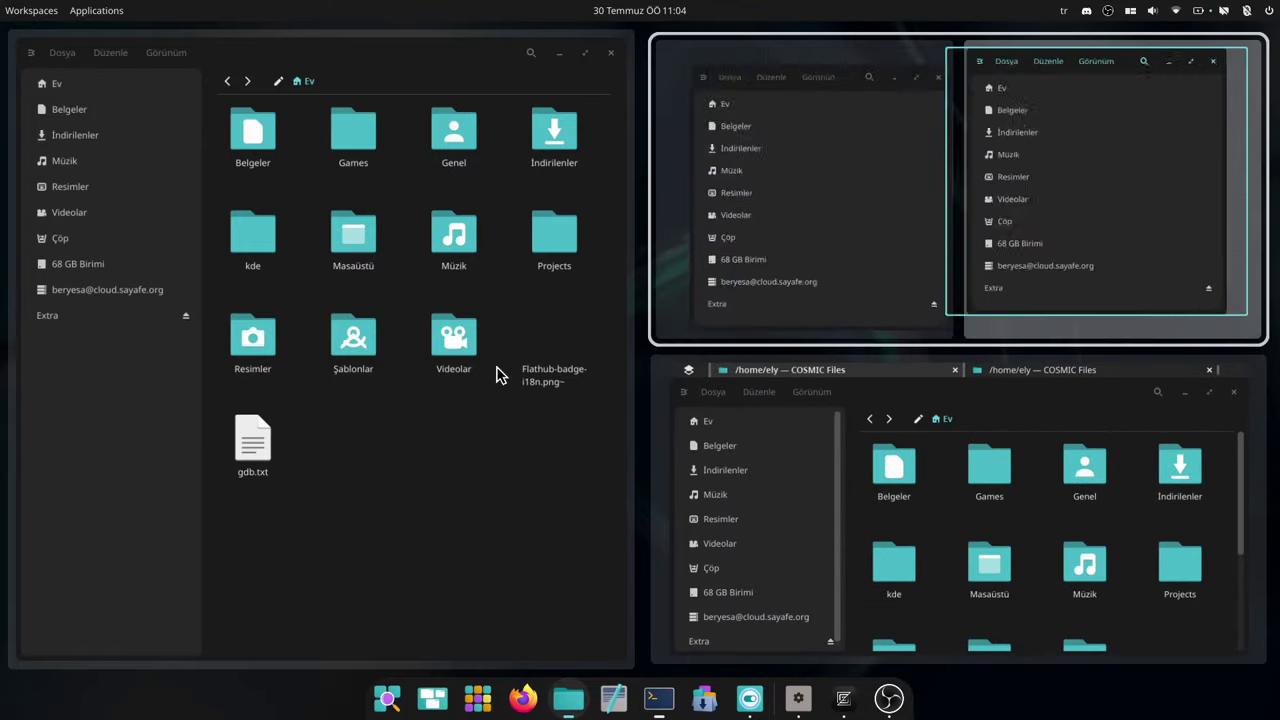
# Move the focused window out of the right-hand group and place it beside the window in the left half.
pyautogui.press('super+shift+Down')
pyautogui.press('super+shift+Left')
pyautogui.press('super+shift+Left')
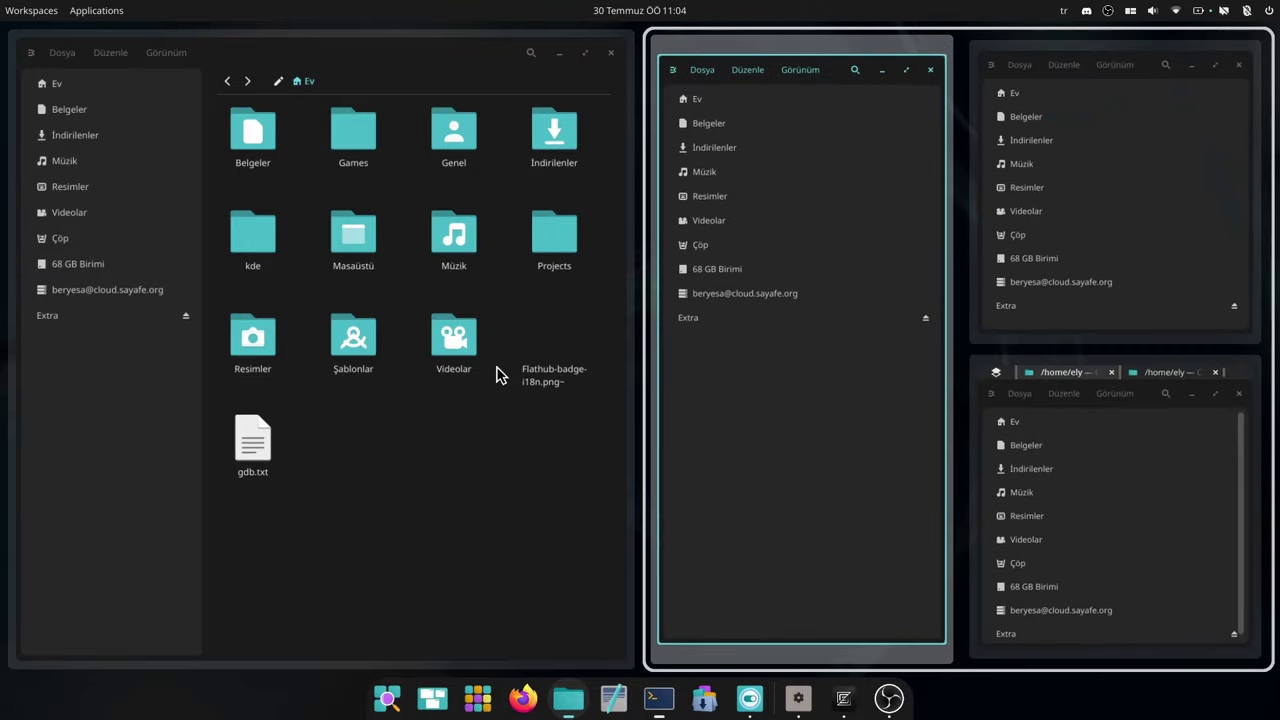
pyautogui.press('super+shift+Left')
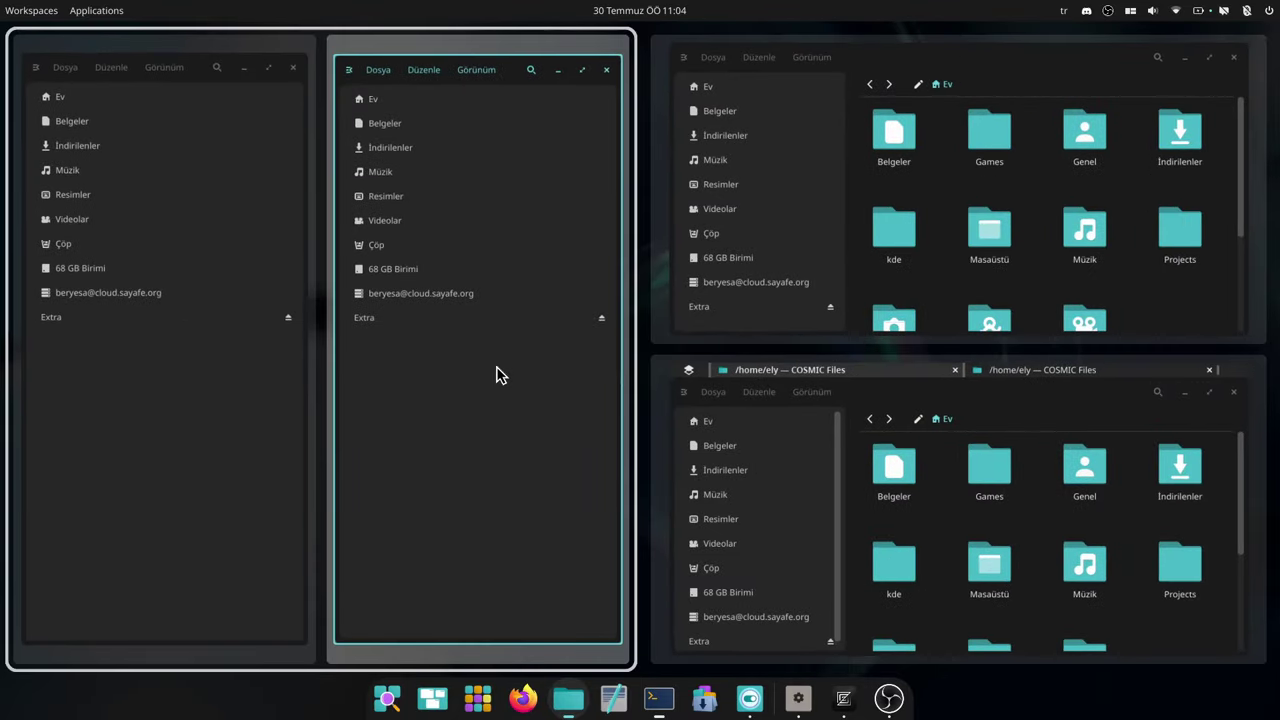
# Toggle the left-hand group's tiling orientation repeatedly and move the focused window to the leftmost of three columns.
pyautogui.press('super+o')
pyautogui.press('super+o')
pyautogui.press('super+o')
pyautogui.press('super+o')
pyautogui.press('super+shift+Left')
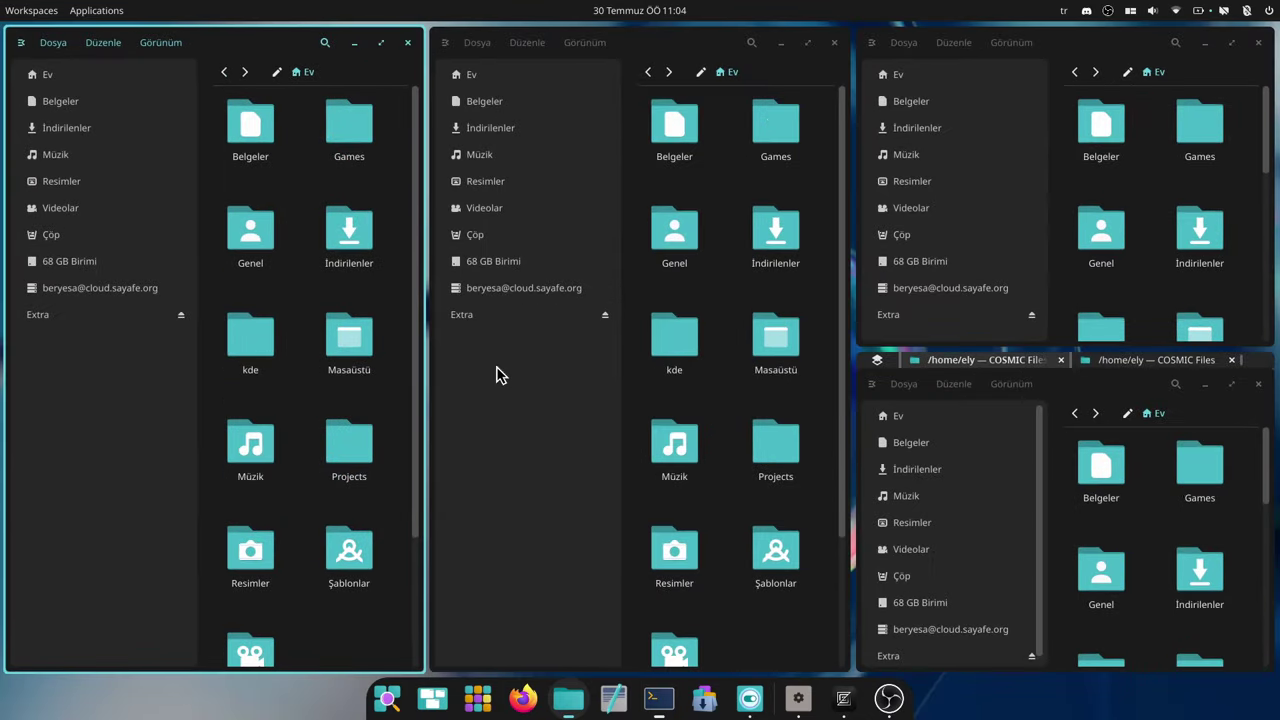
# Close the focused leftmost file manager window and open a terminal inside the lower-right stack.
pyautogui.press('super+q')
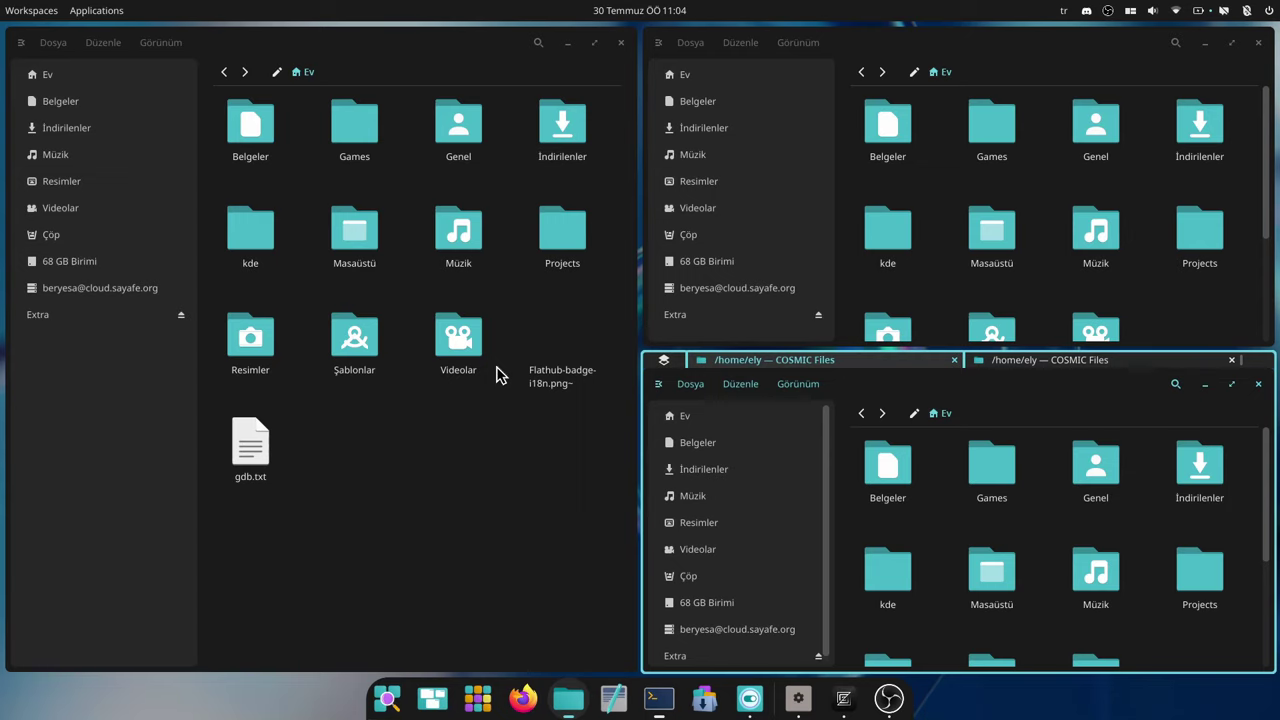
pyautogui.press('super+t')
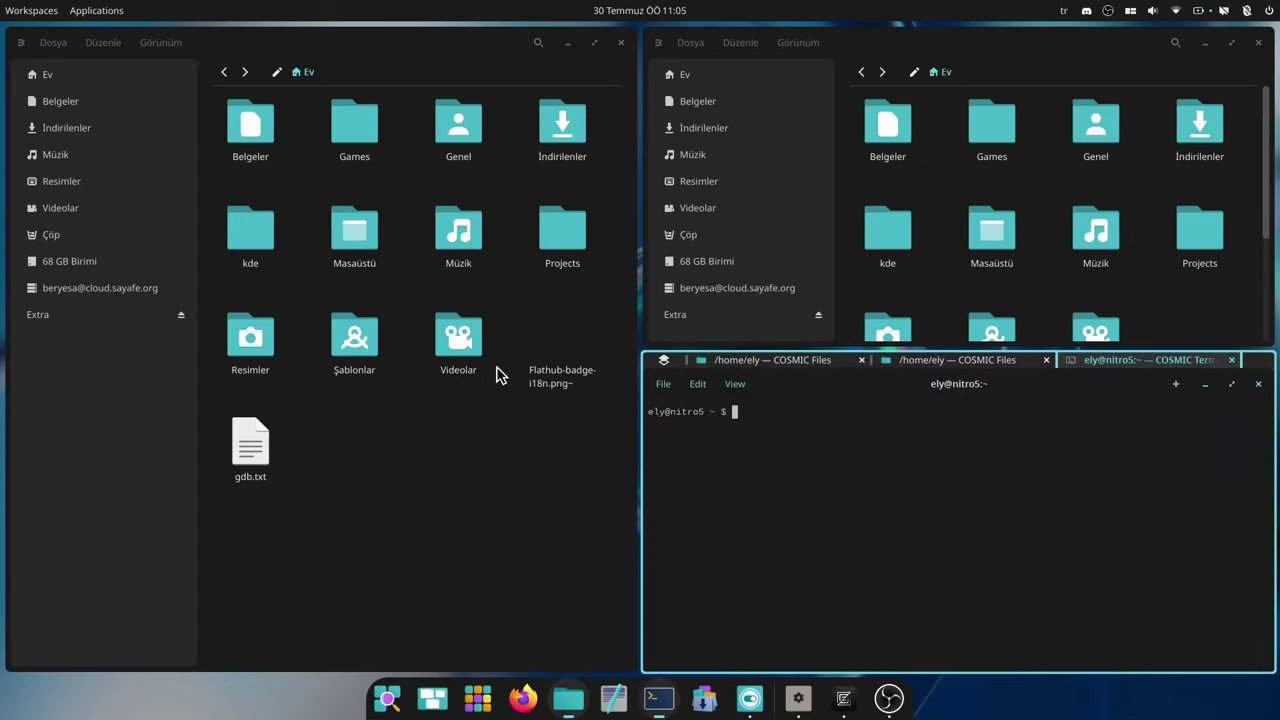
# Move the terminal to the front of the lower-right stack and take it out to sit beside the stack.
pyautogui.press('super+shift+Left')
pyautogui.press('super+shift+Left')
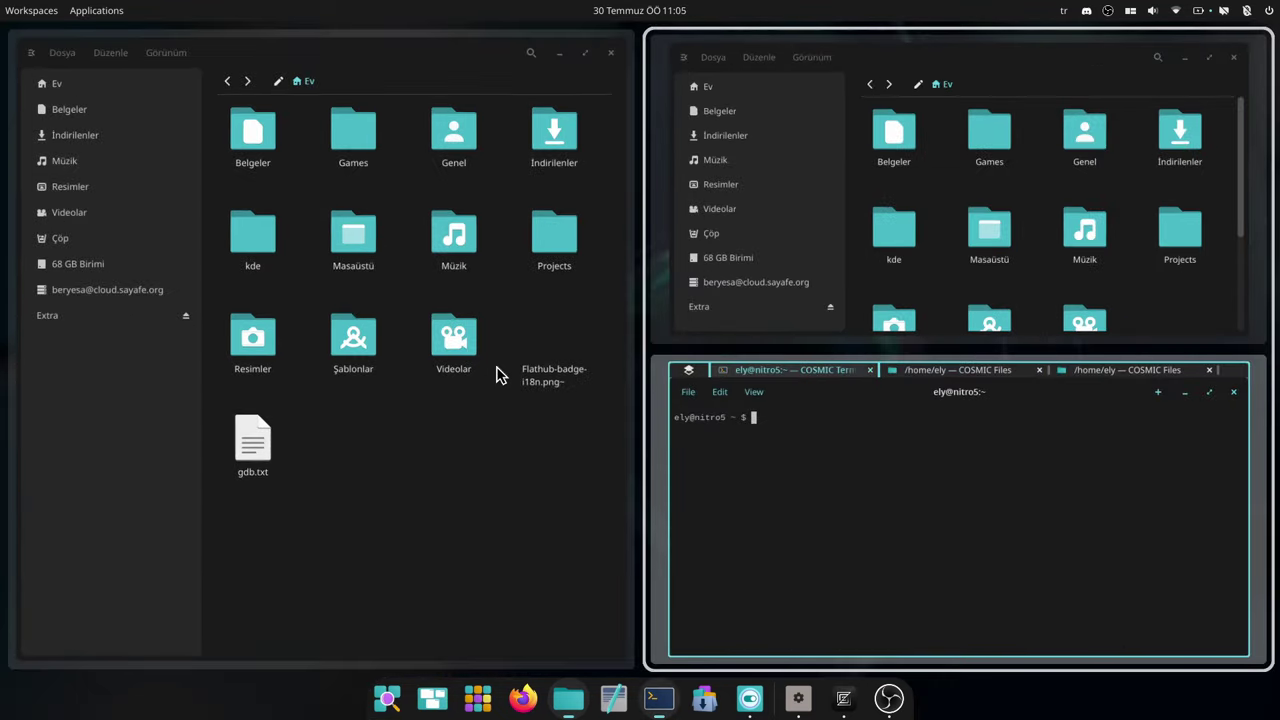
pyautogui.press('super+shift+Left')
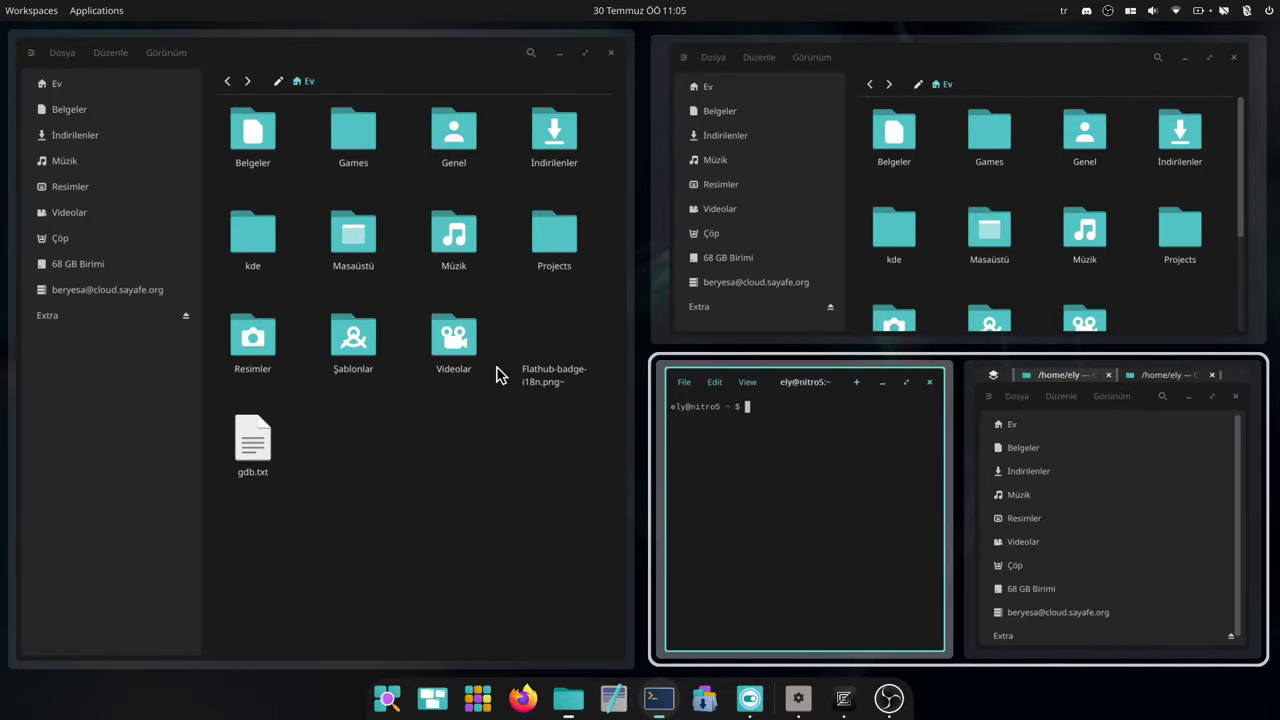
# Move the terminal out into a full-height column beside the upper-right file manager window and the stack.
pyautogui.press('super+shift+Left')
pyautogui.press('super+shift+Up')
pyautogui.press('super+shift+Left')
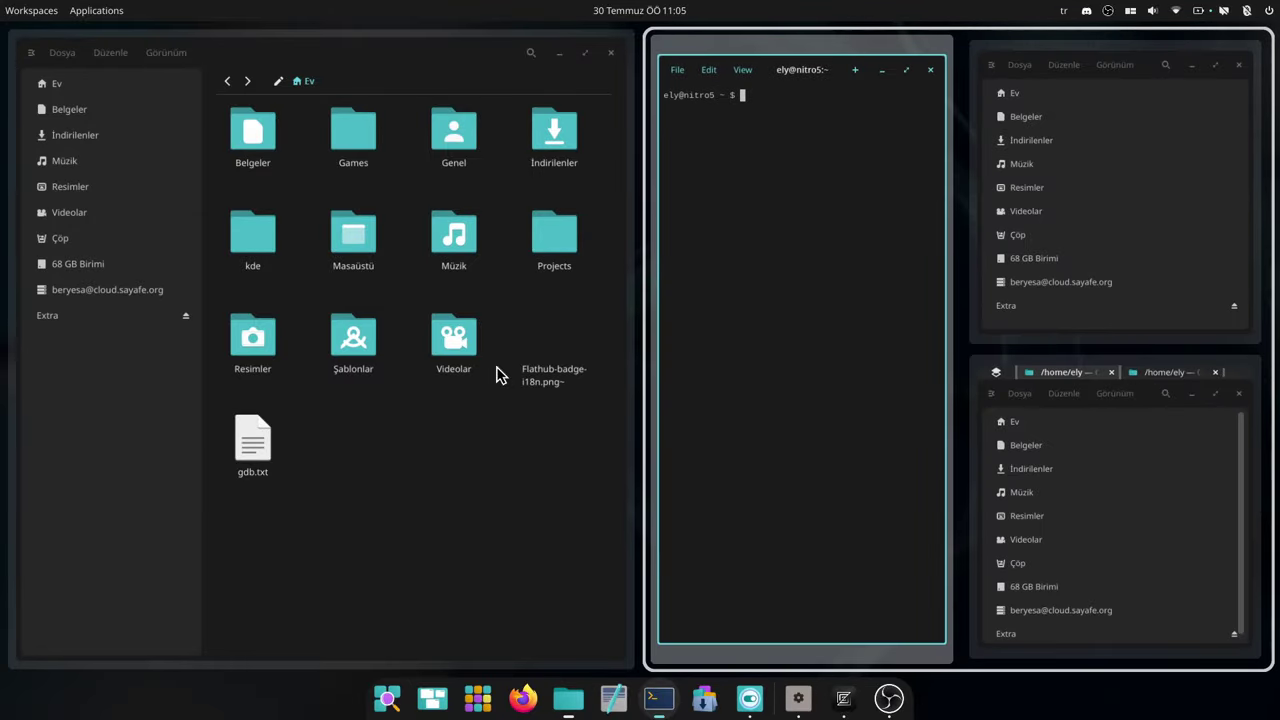
# Move the terminal into the left half and on through the layout to the rightmost of three columns.
pyautogui.press('super+shift+Left')
pyautogui.press('super+shift+Down')
pyautogui.press('super+shift+Left')
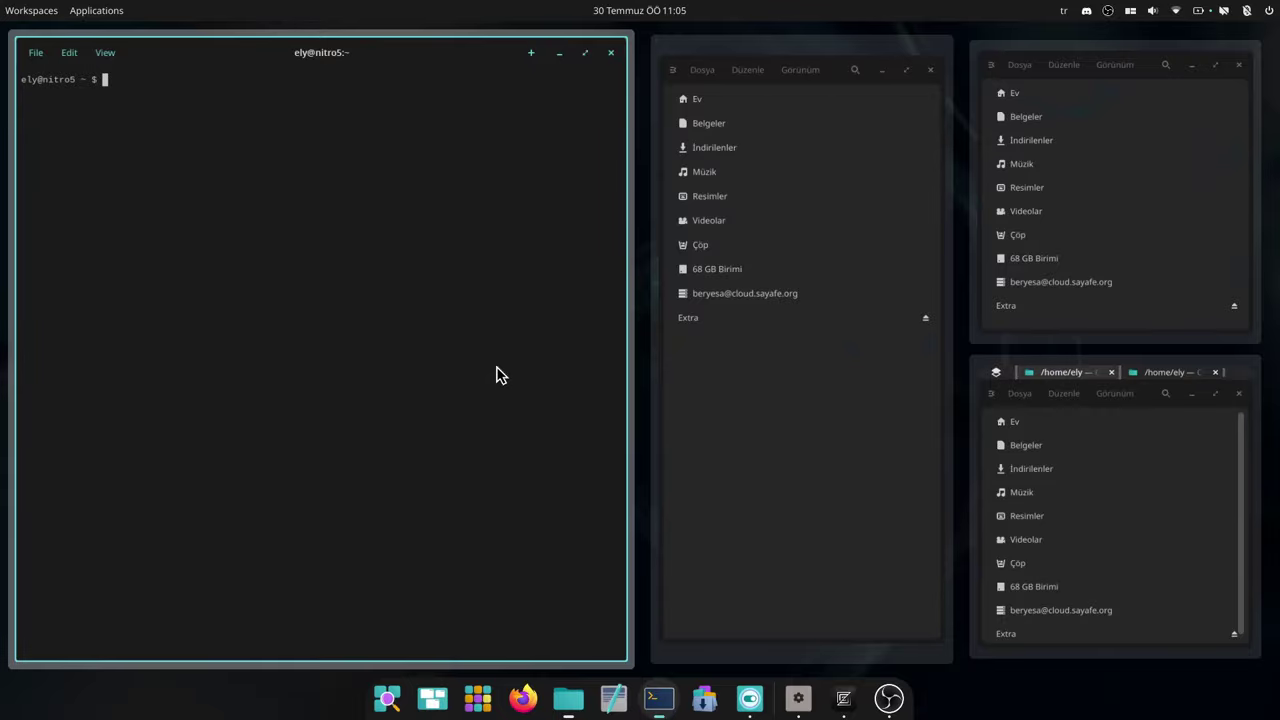
pyautogui.press('super+shift+Down')
pyautogui.press('super+shift+Left')
pyautogui.press('super+shift+Up')
pyautogui.press('super+shift+Right')
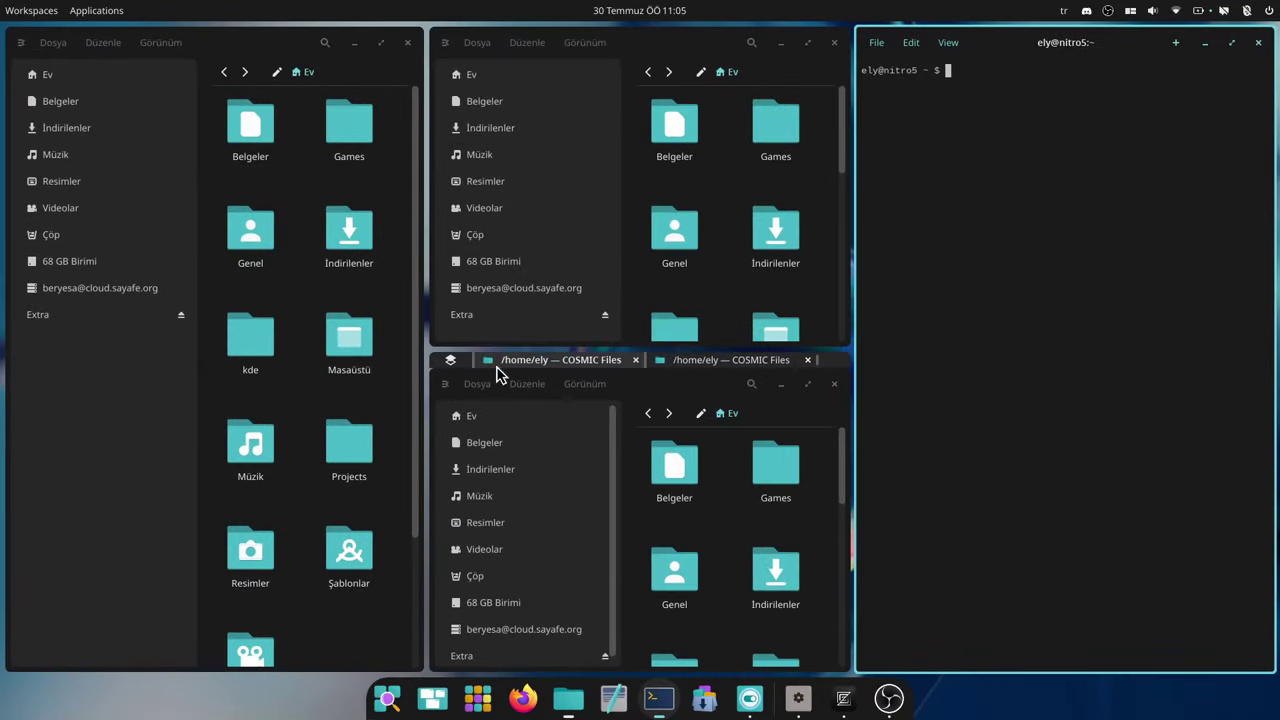
# Move the terminal through the middle column and place it below the leftmost file manager window.
pyautogui.press('super+shift+Left')
pyautogui.press('super+shift+Left')
pyautogui.press('super+shift+Left')
pyautogui.press('super+shift+Left')
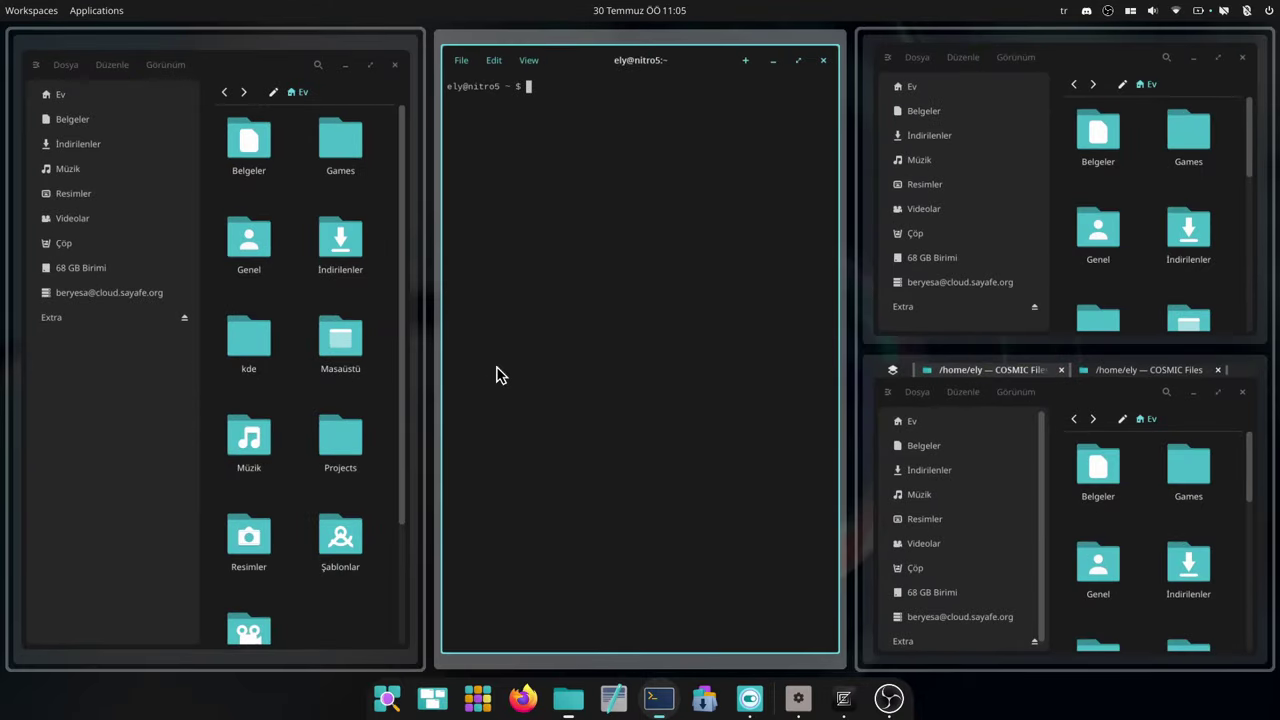
pyautogui.press('super+shift+Left')
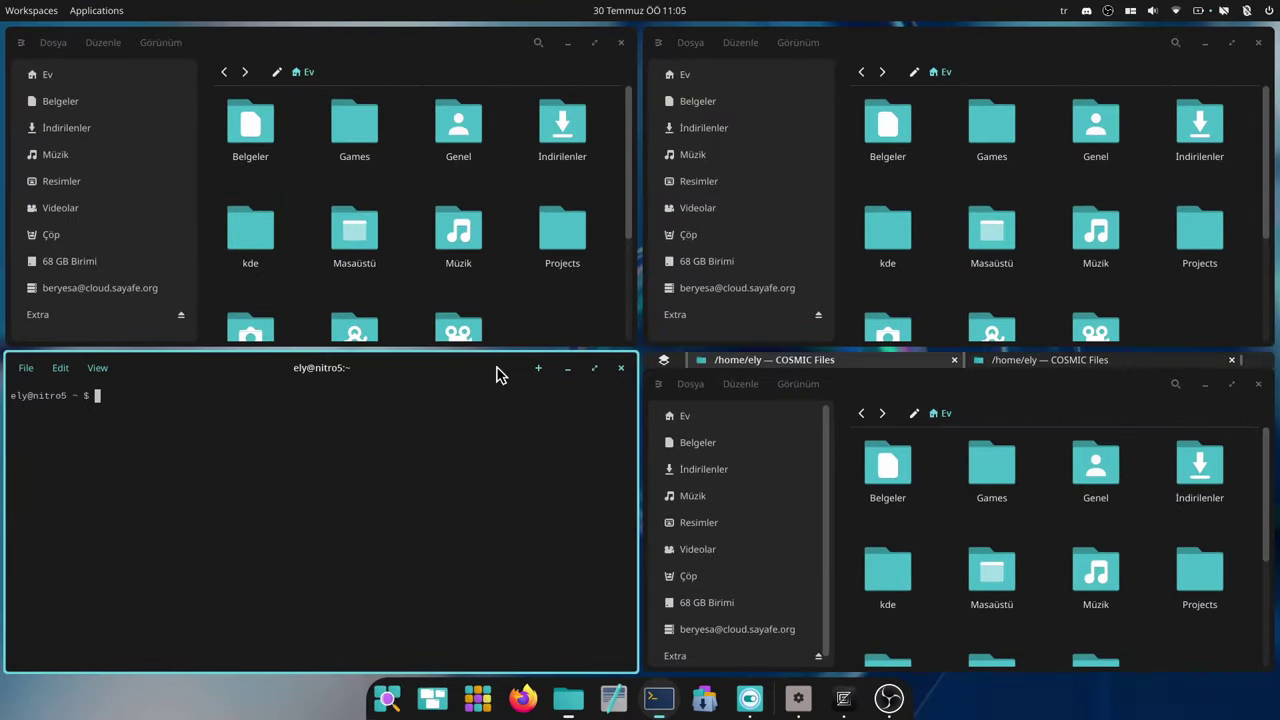
# Close the terminal and all remaining file manager windows in the workspace.
pyautogui.press('super+q')
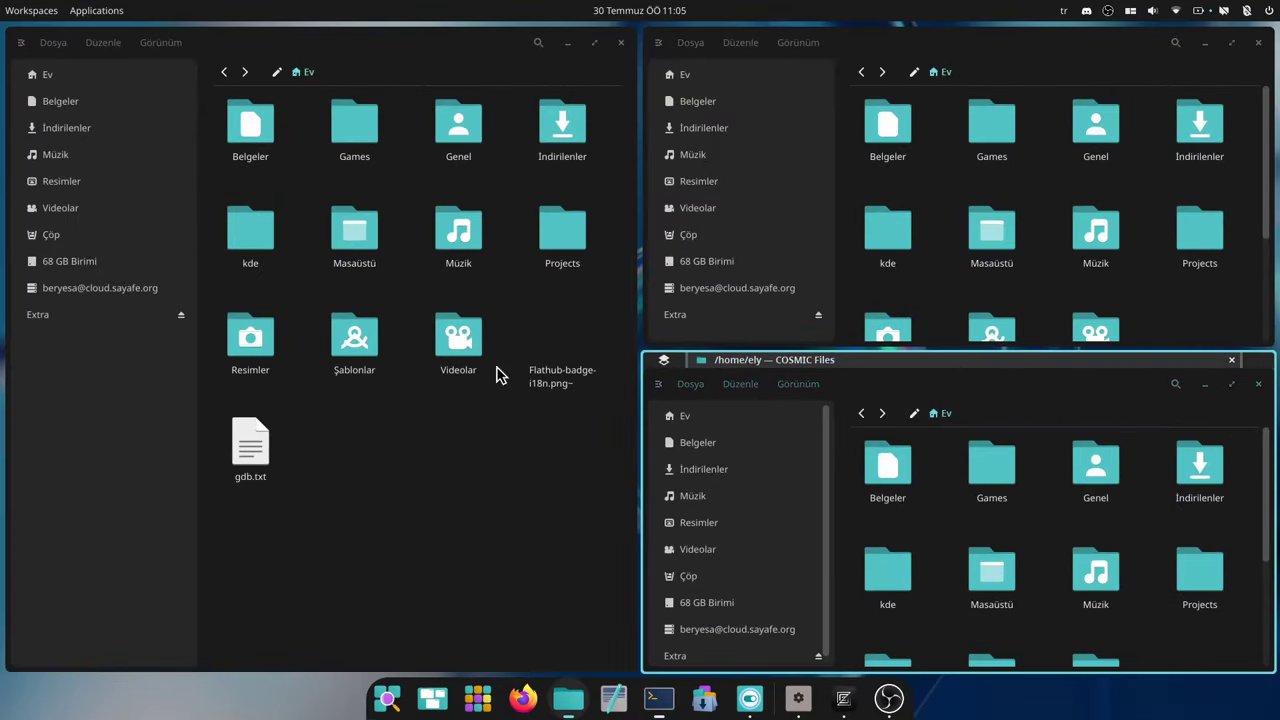
pyautogui.press('super+q')
pyautogui.press('super+q')
pyautogui.press('super+q')
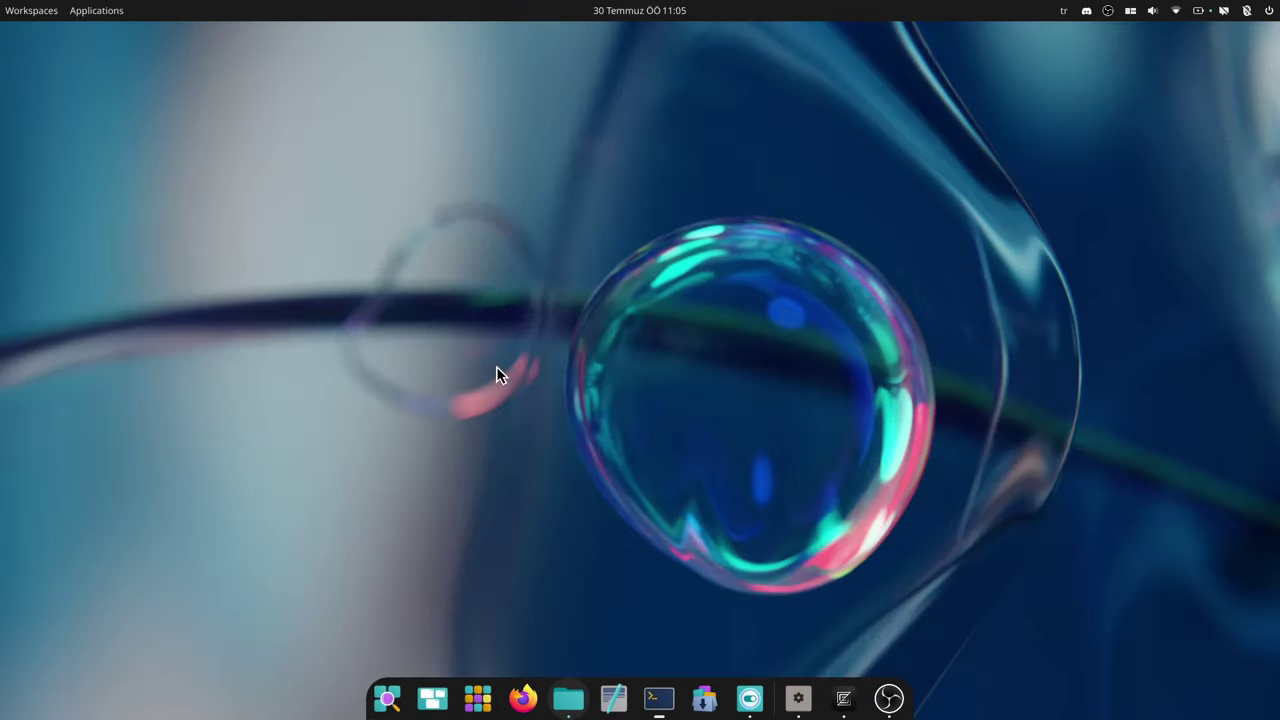
# Open three tiled text editor windows from the dock.
pyautogui.click(608, 690)
pyautogui.middleClick(612, 700)
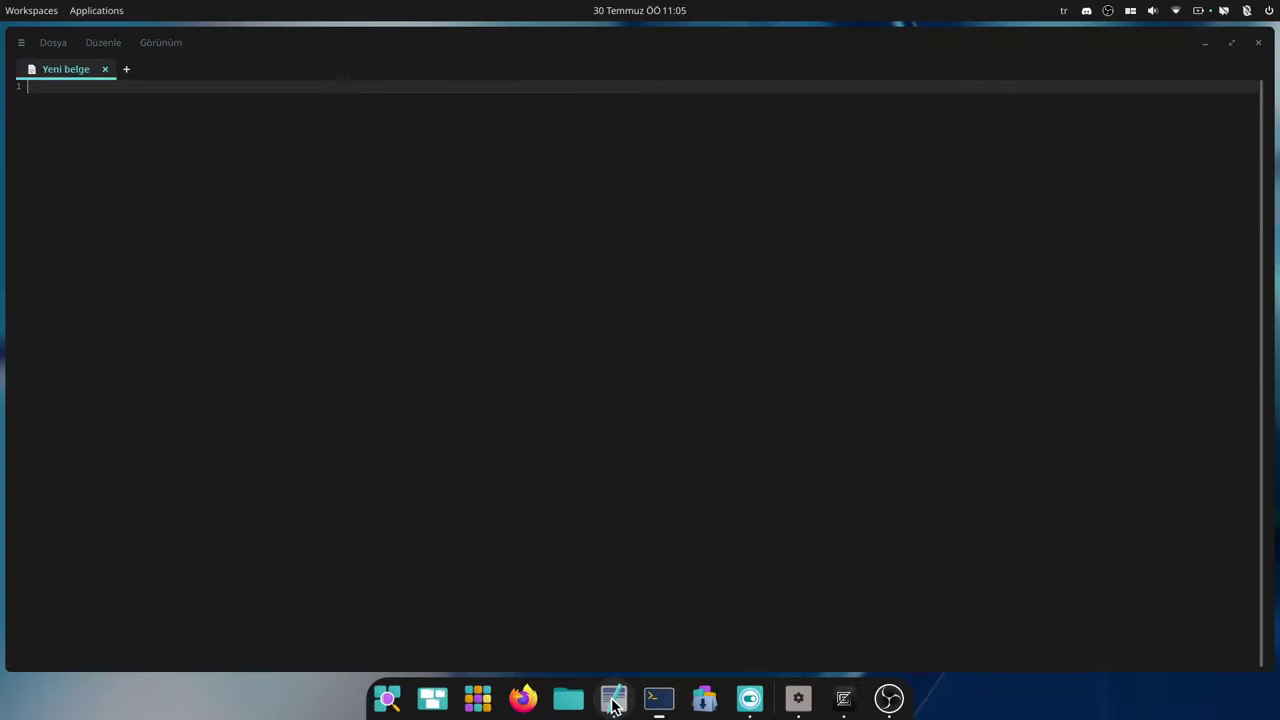
pyautogui.click(613, 703)
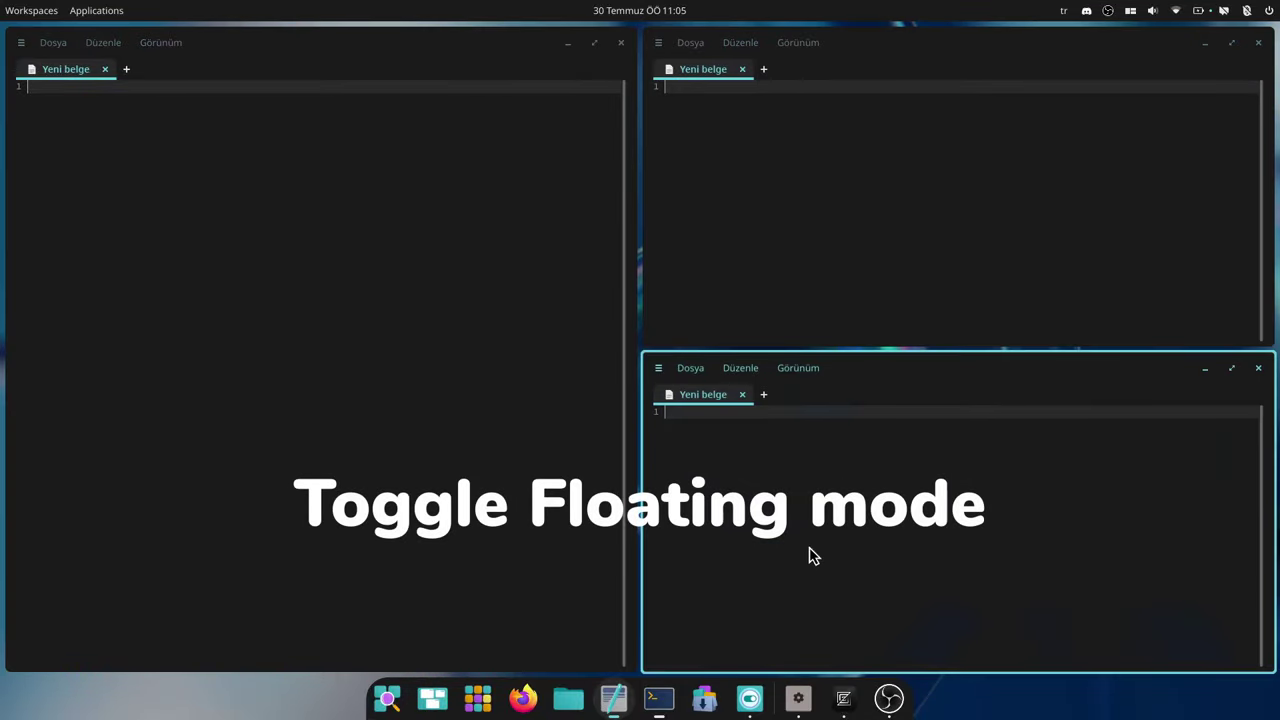
# Toggle the focused text editor window repeatedly between floating and tiled mode.
pyautogui.press('super+g')
pyautogui.press('super+g')
pyautogui.press('super+g')
pyautogui.press('super+g')
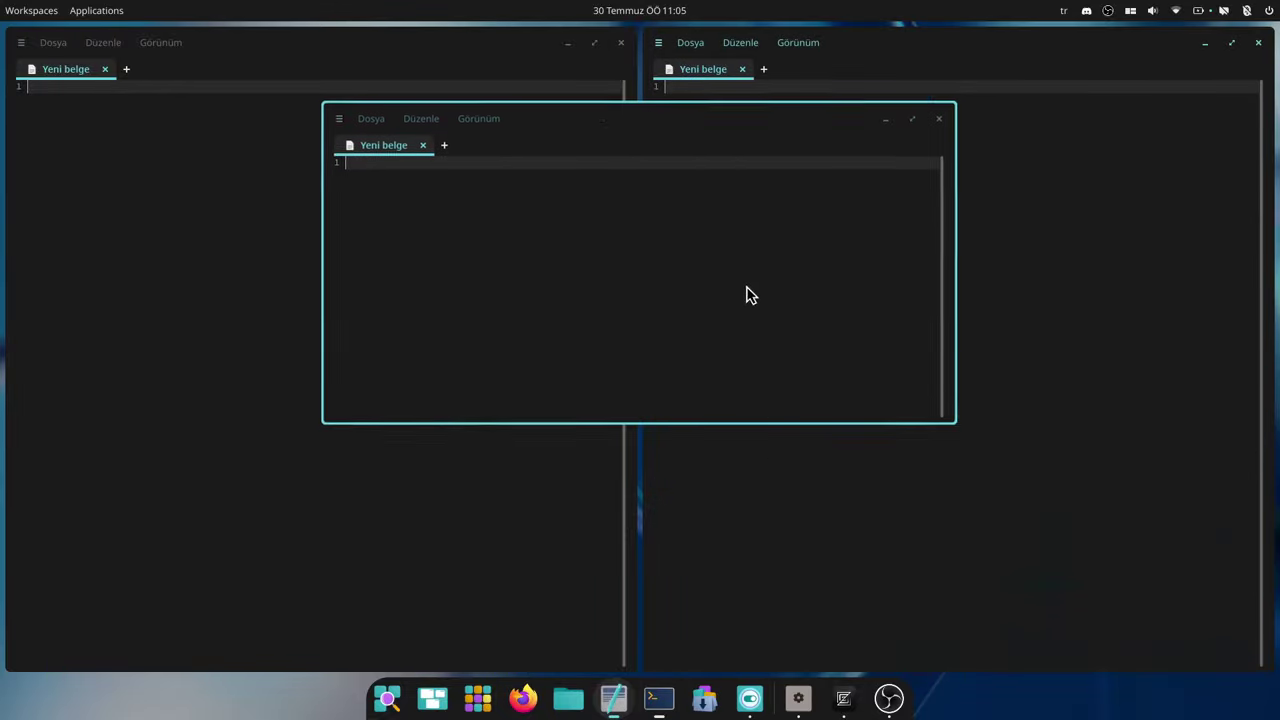
# Move the floating text editor window around and return it to the tiled layout at the upper right.
pyautogui.moveTo(749, 291); pyautogui.dragTo(797, 317)
pyautogui.press('super+g')
pyautogui.moveTo(868, 250); pyautogui.dragTo(380, 375)
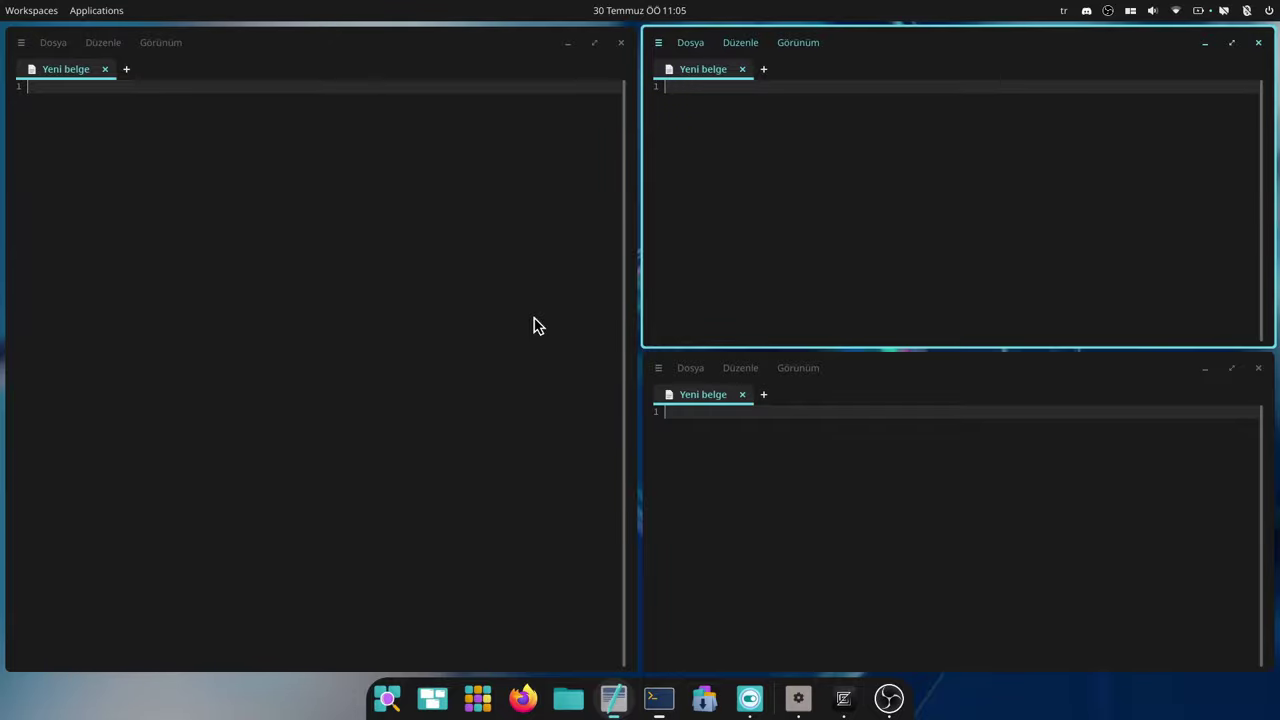
# Close all three text editor windows.
pyautogui.press('super+q')
pyautogui.press('super+q')
pyautogui.press('super+q')
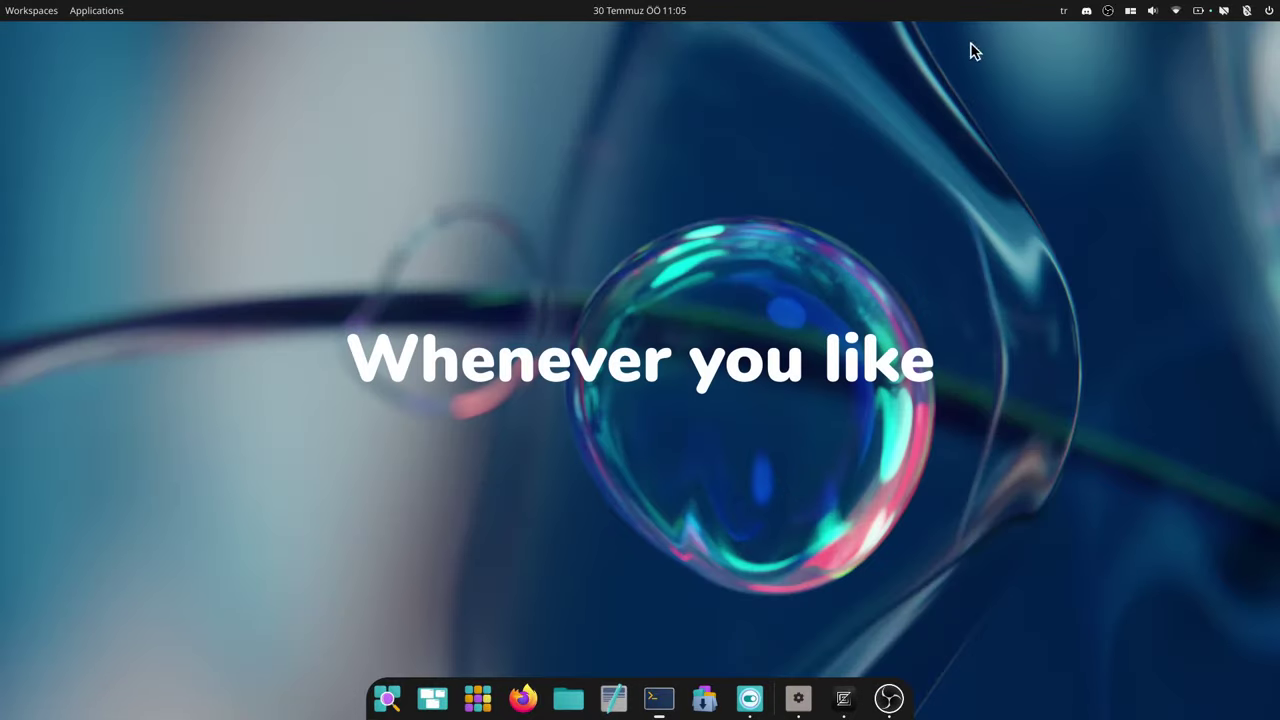
# Turn off automatic tiling for the current workspace.
pyautogui.click(1131, 12)
pyautogui.click(1240, 45)
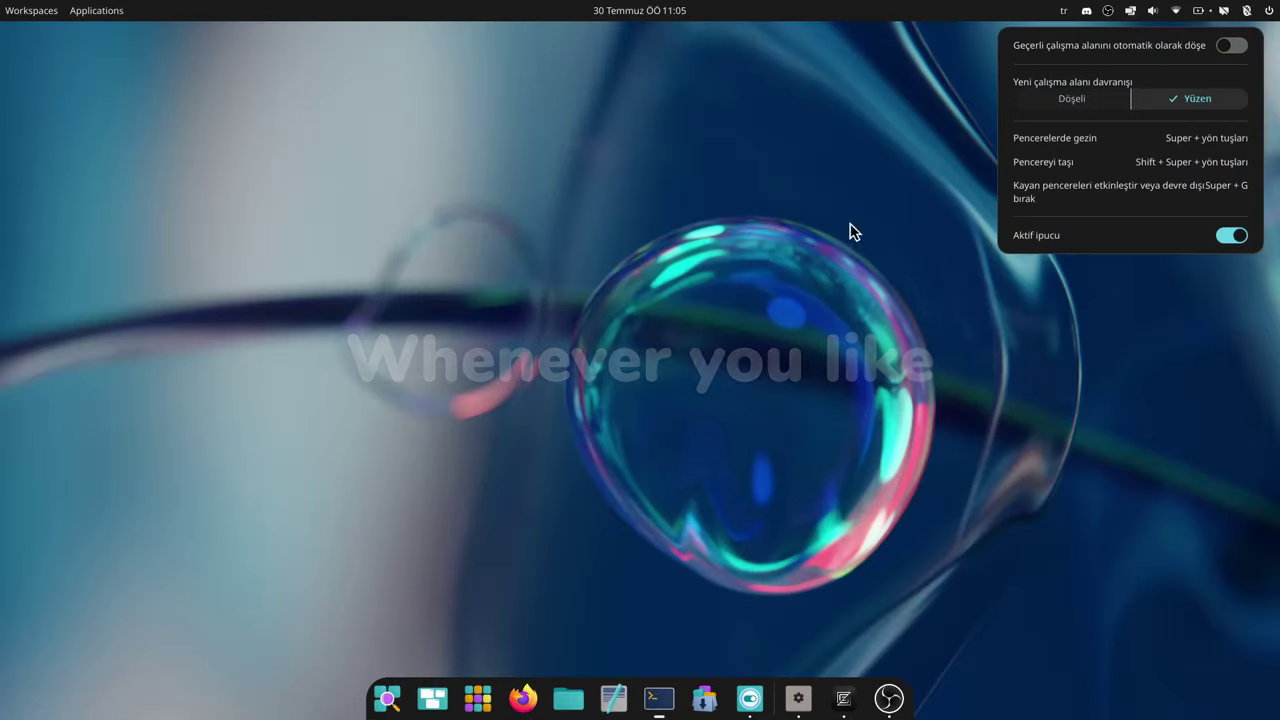
pyautogui.click(611, 386)
# Show and dismiss the application library, followed by the workspaces overview.
pyautogui.press('super+a')
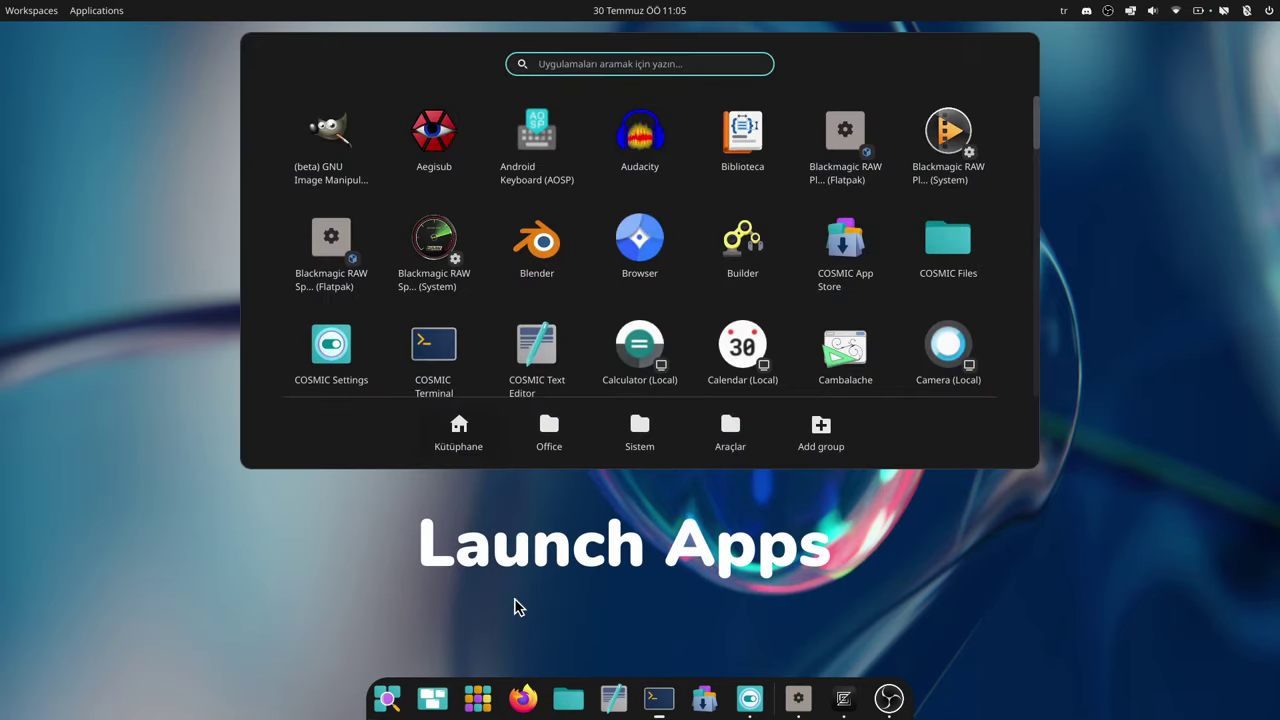
pyautogui.press('Escape')
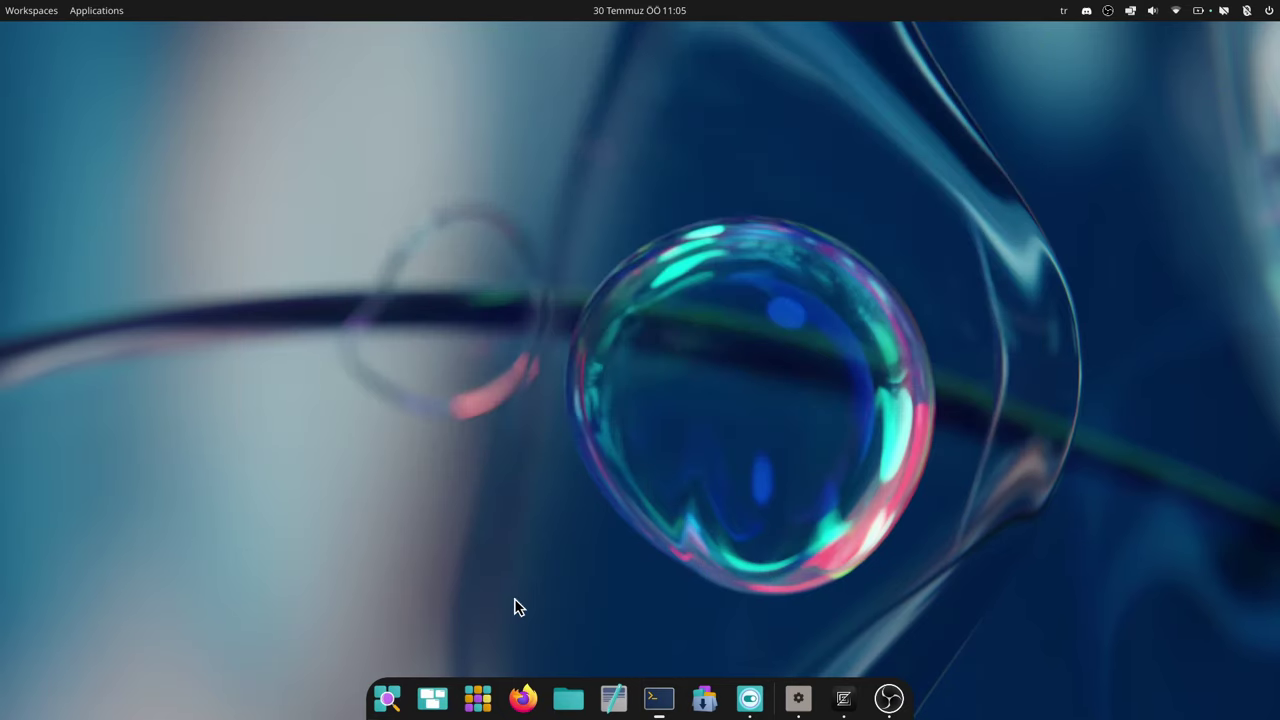
pyautogui.press('super+w')
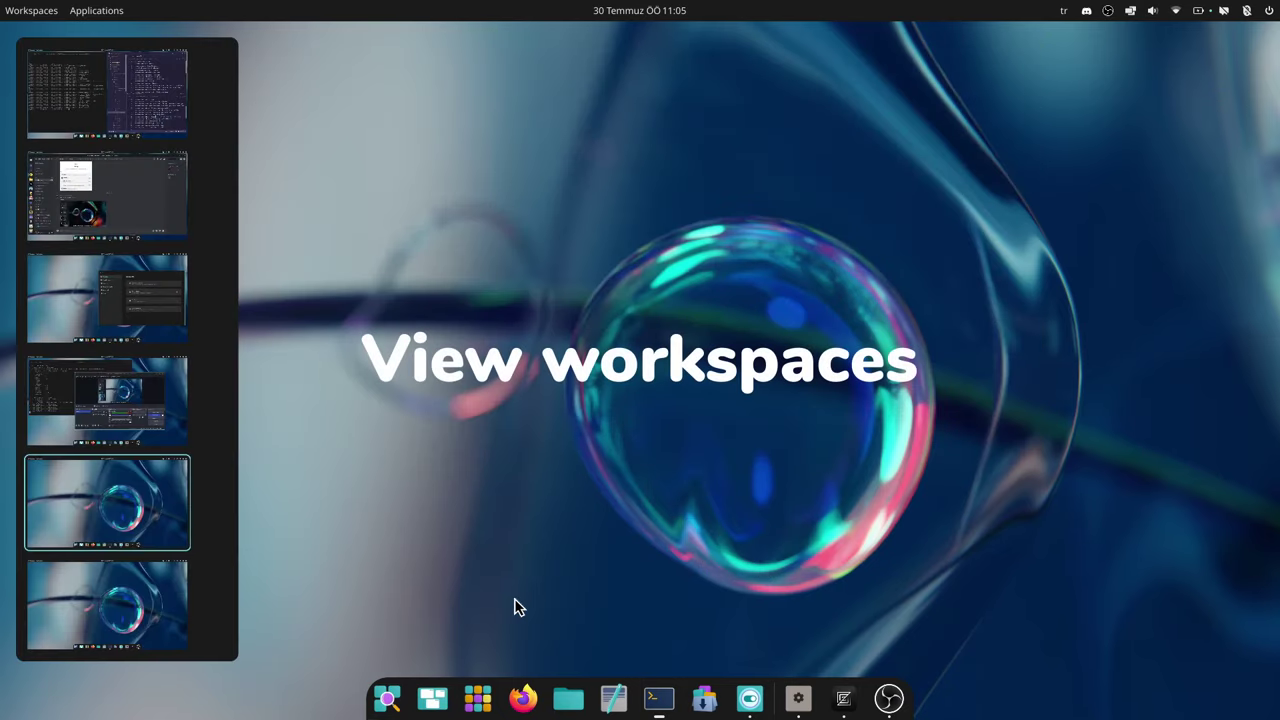
pyautogui.click(442, 697)
# Launch Blender on the NVIDIA GeForce RTX 3050 Mobile GPU, dismiss its splash screen and rotate the view of the default cube.
pyautogui.click(467, 697)
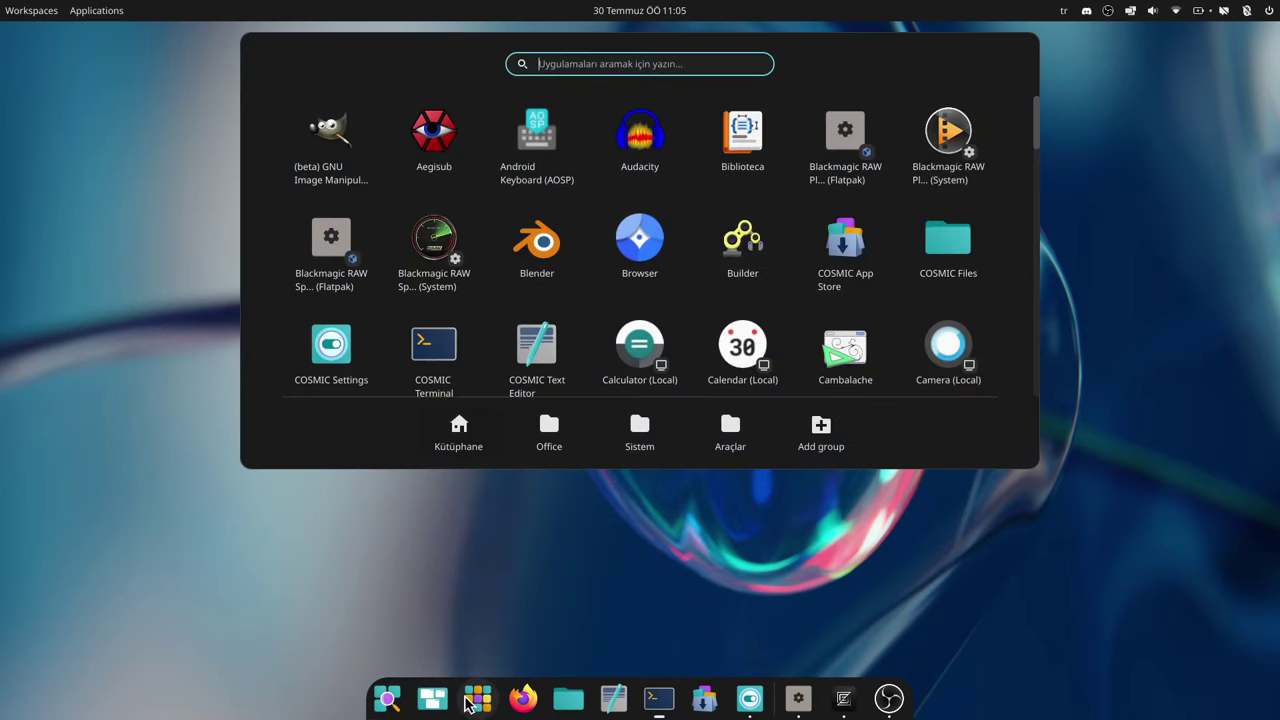
pyautogui.rightClick(543, 278)
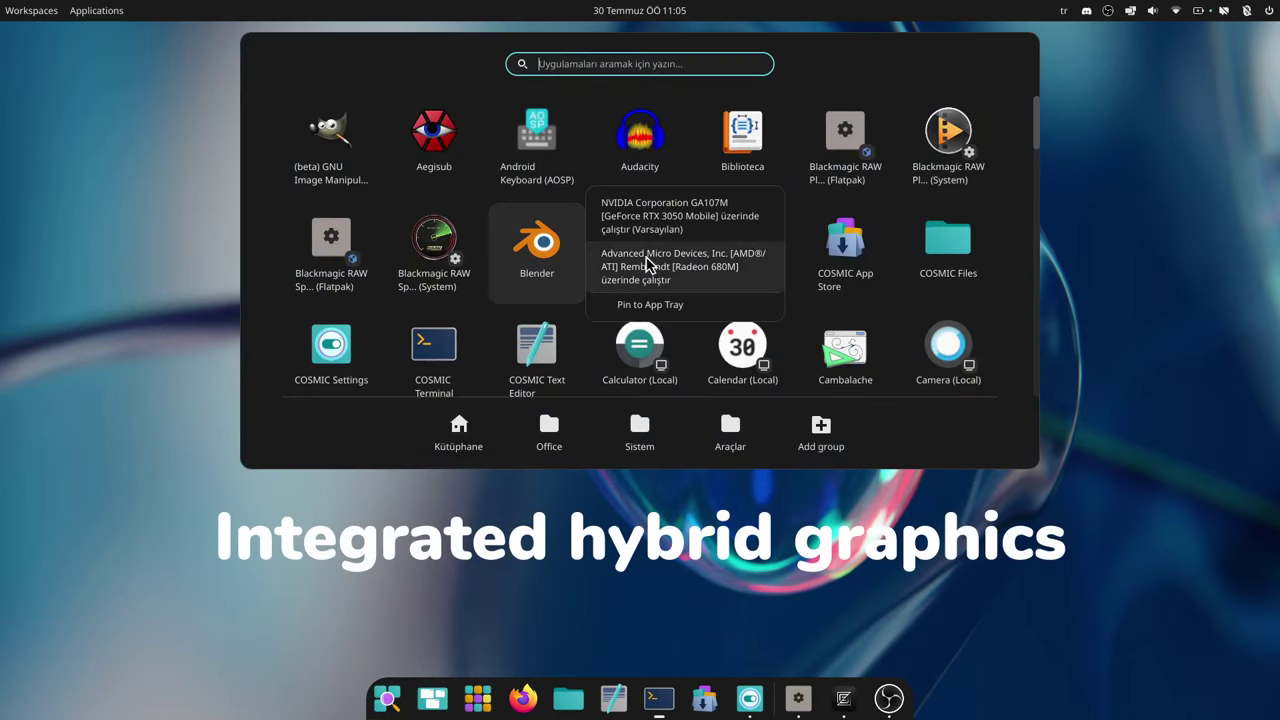
pyautogui.click(685, 216)
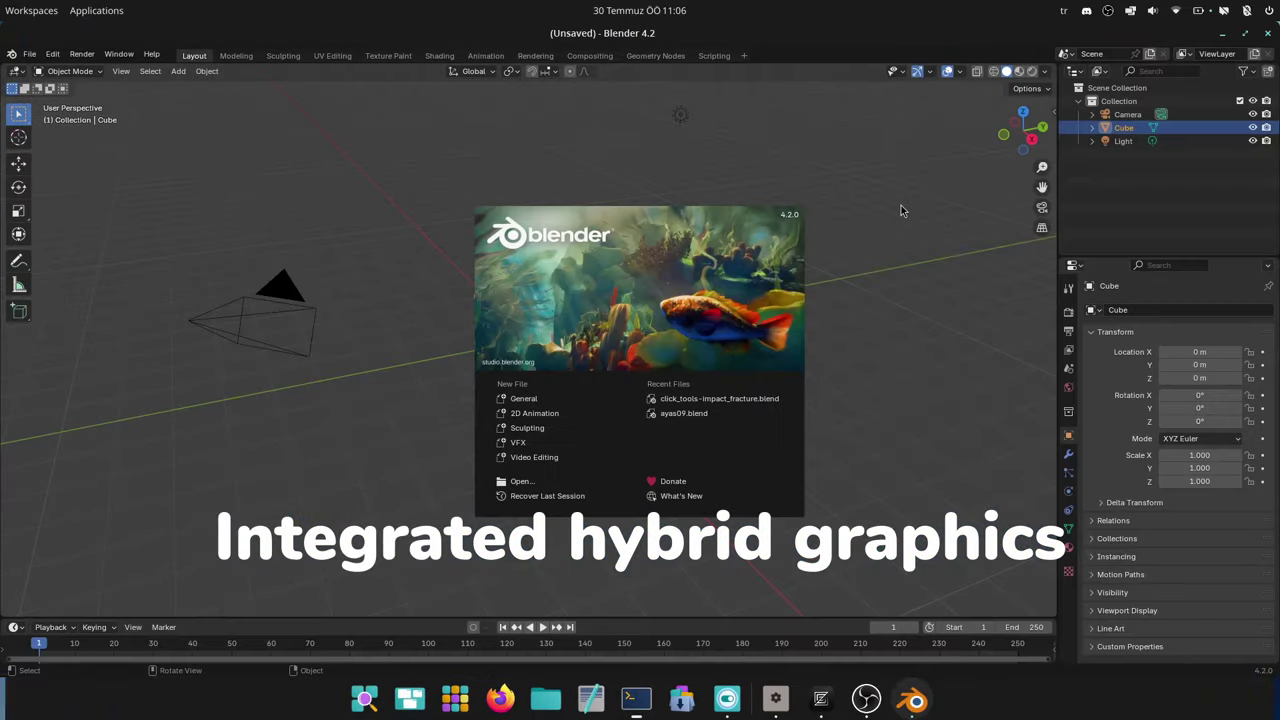
pyautogui.click(903, 336)
pyautogui.moveTo(901, 335); pyautogui.dragTo(926, 318)
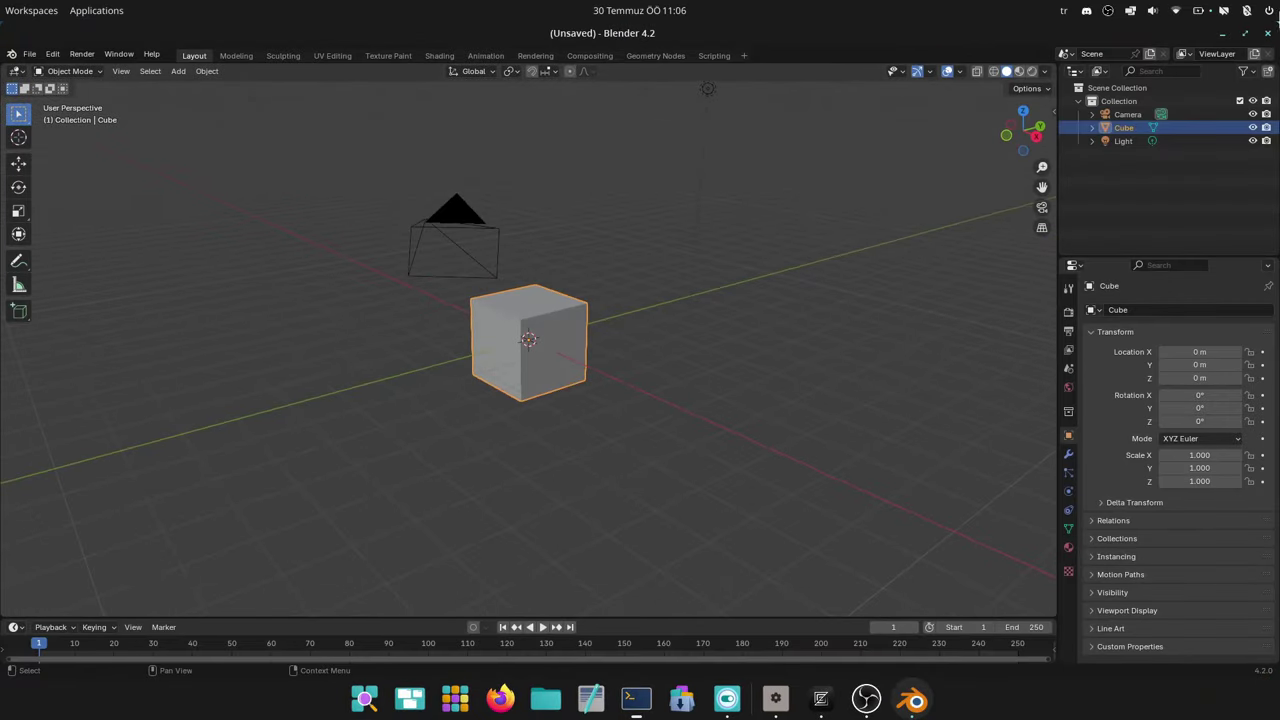
# Check in the battery applet which applications are using the NVIDIA discrete GPU.
pyautogui.click(1200, 11)
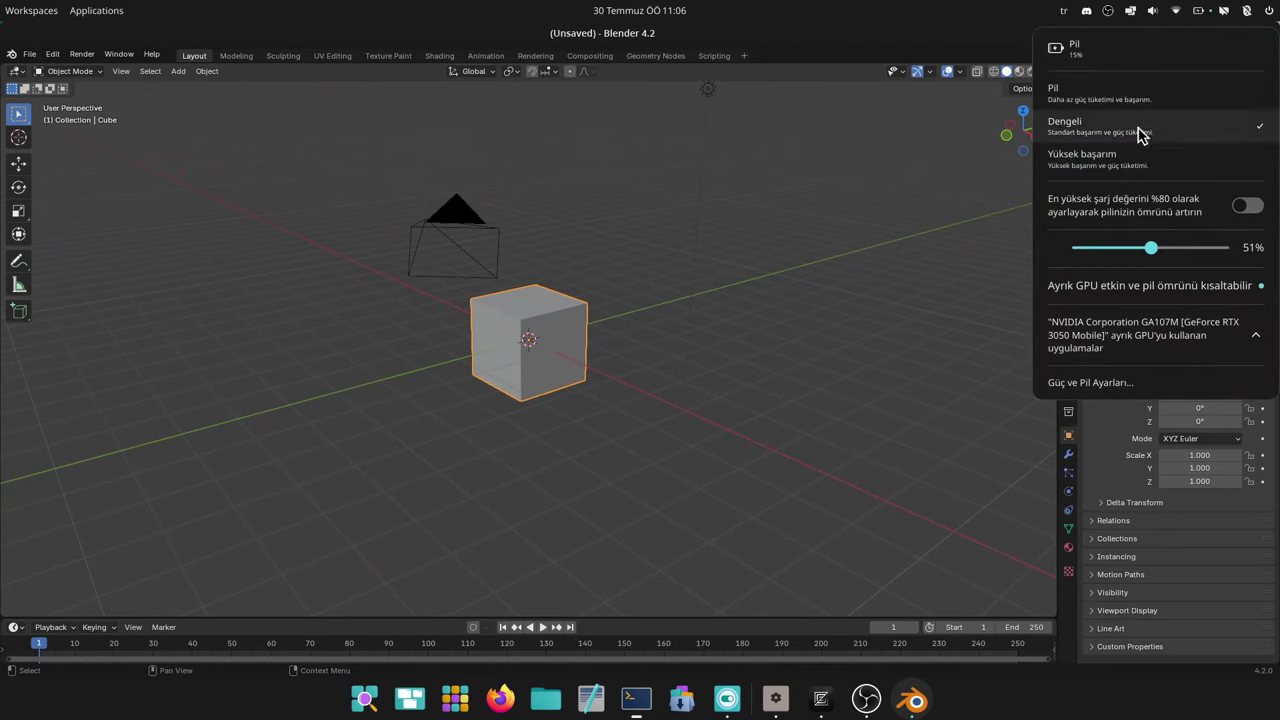
pyautogui.click(1220, 338)
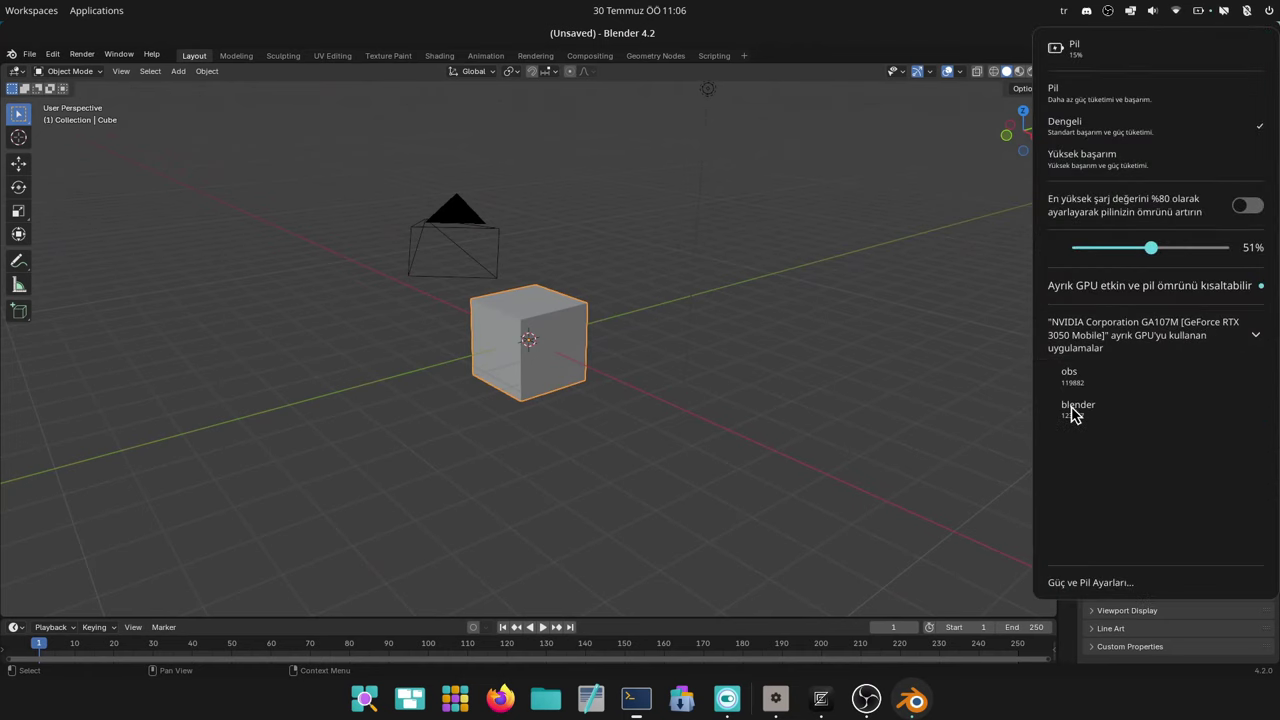
pyautogui.click(1128, 345)
pyautogui.click(958, 293)
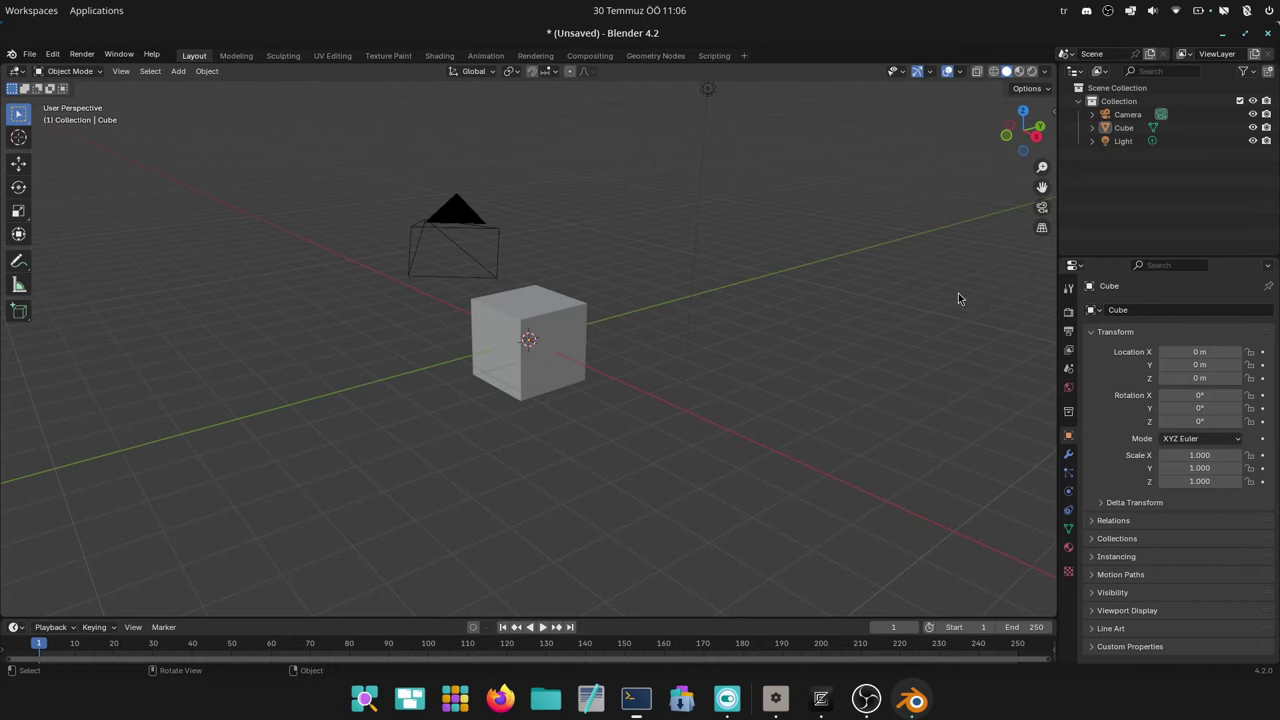
# Close Blender without saving the changes.
pyautogui.click(1268, 33)
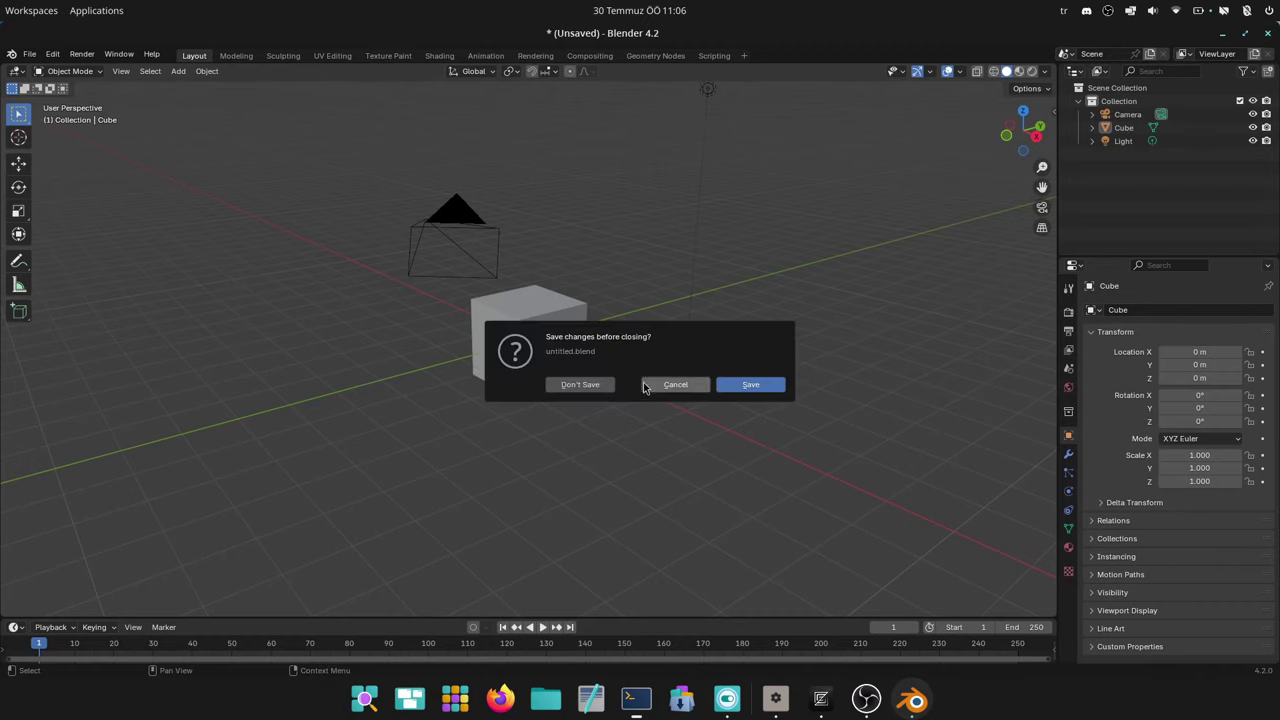
pyautogui.click(601, 384)
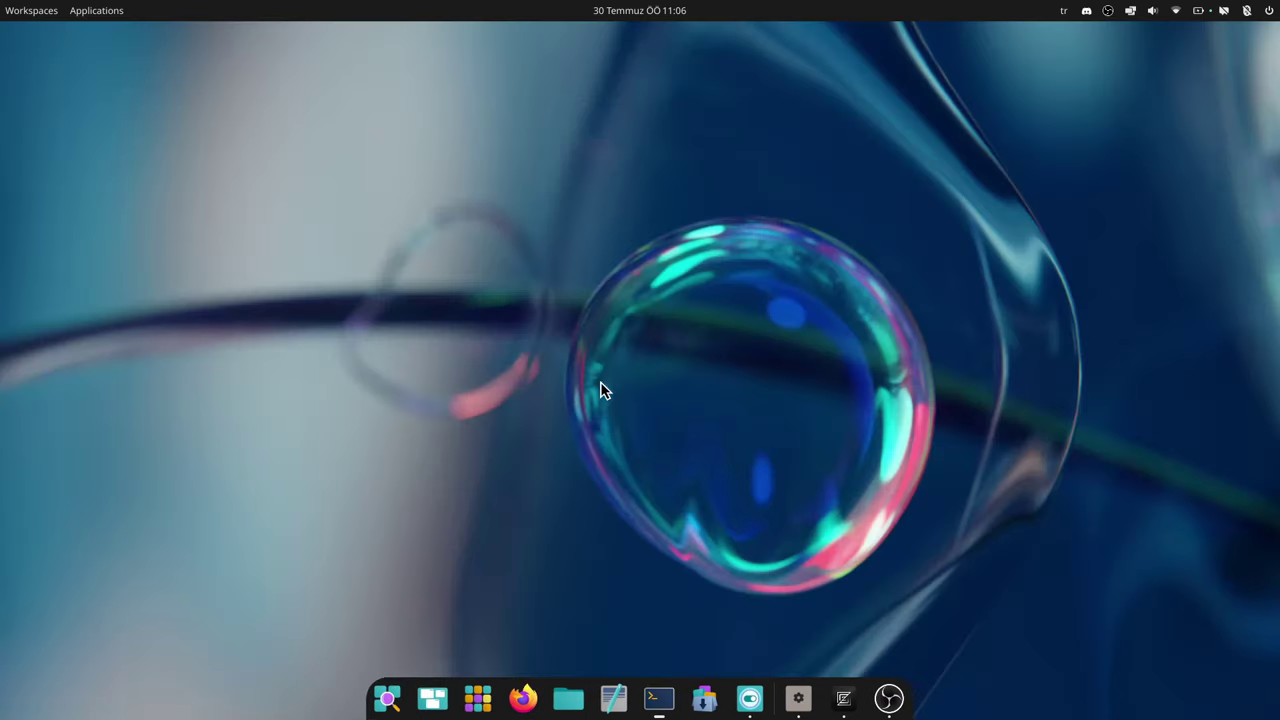
# Install Meld from the editor's choices in the COSMIC app store.
pyautogui.click(704, 698)
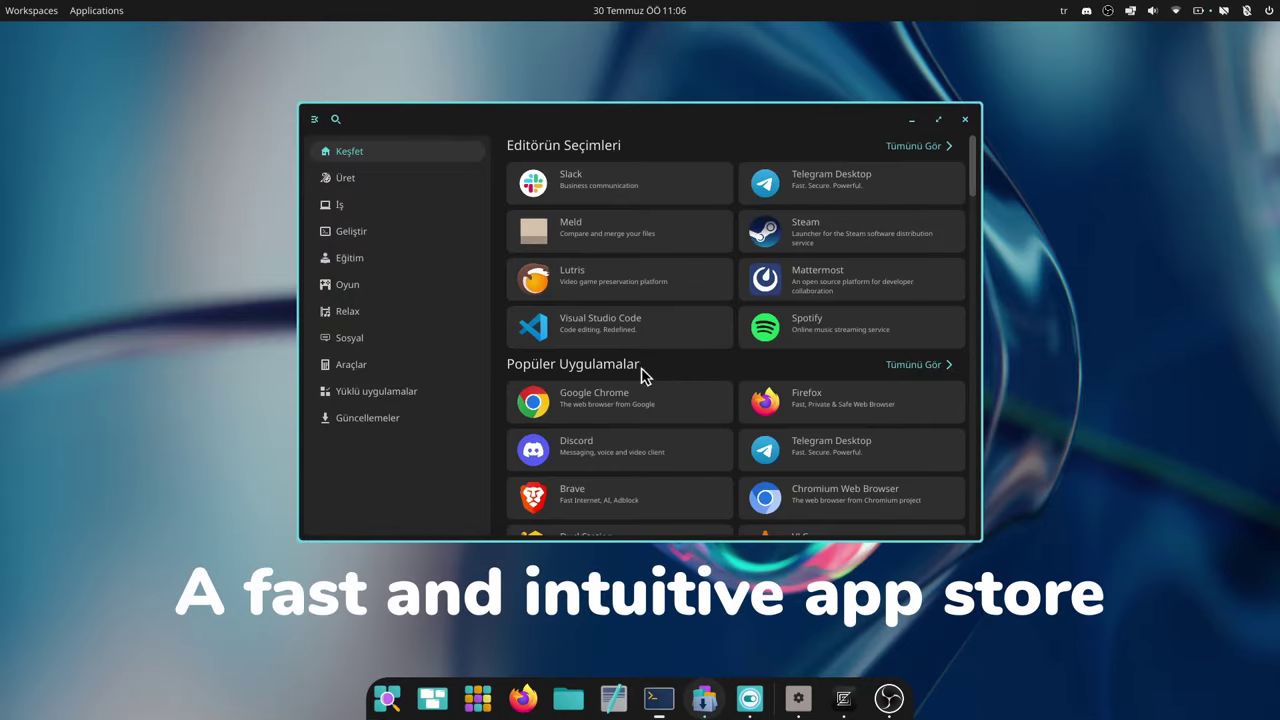
pyautogui.click(659, 233)
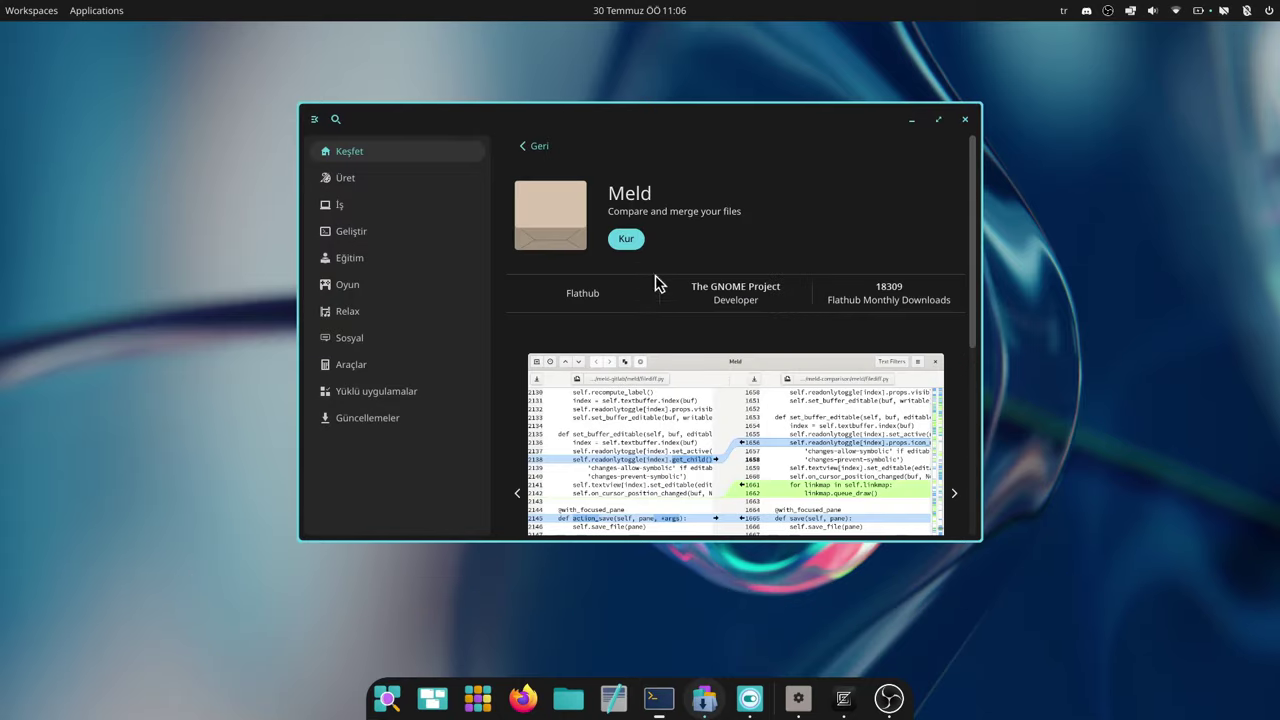
pyautogui.click(622, 240)
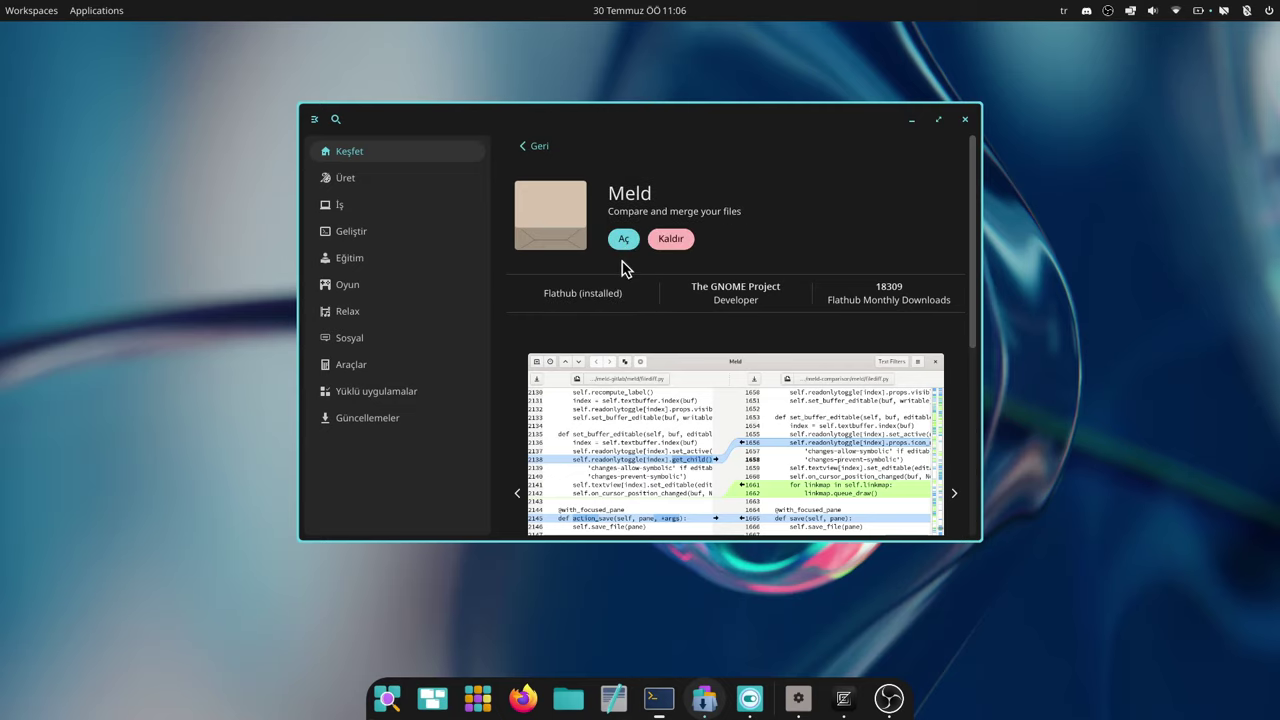
# Launch Meld and move its window aside, close it and return to the store's discover page.
pyautogui.click(623, 239)
pyautogui.moveTo(646, 160); pyautogui.dragTo(837, 163)
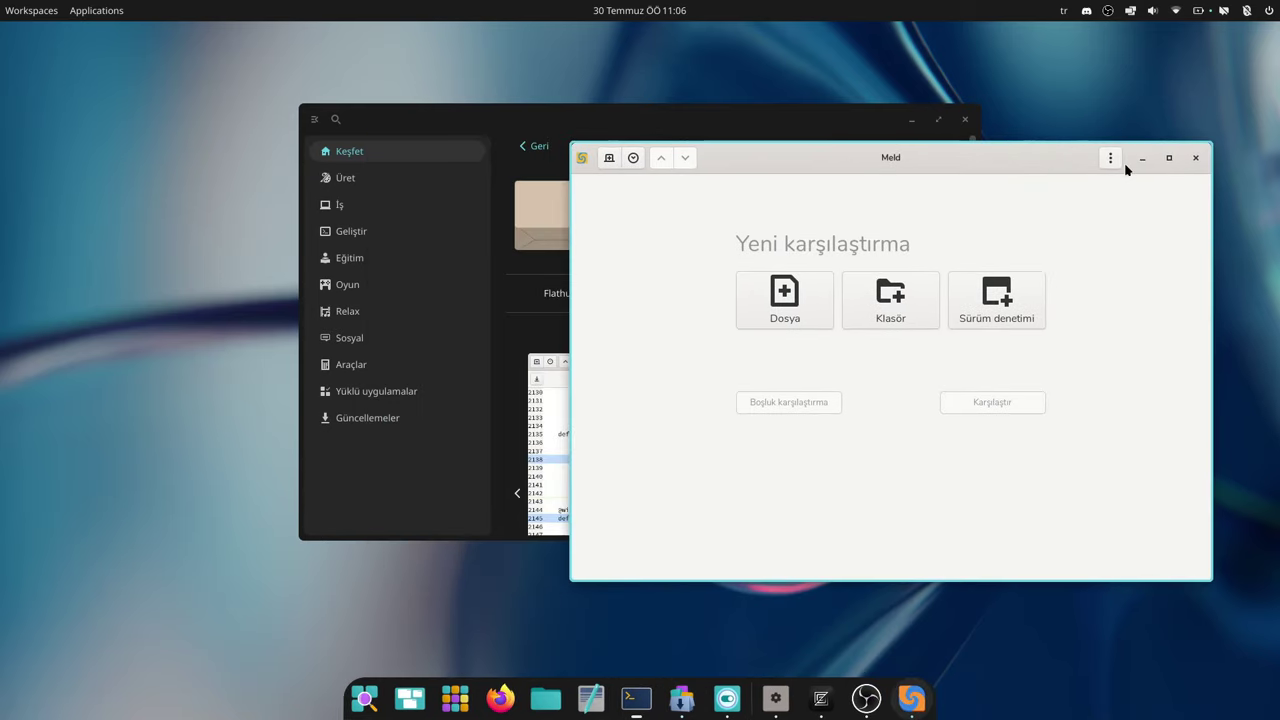
pyautogui.click(1193, 159)
pyautogui.click(531, 147)
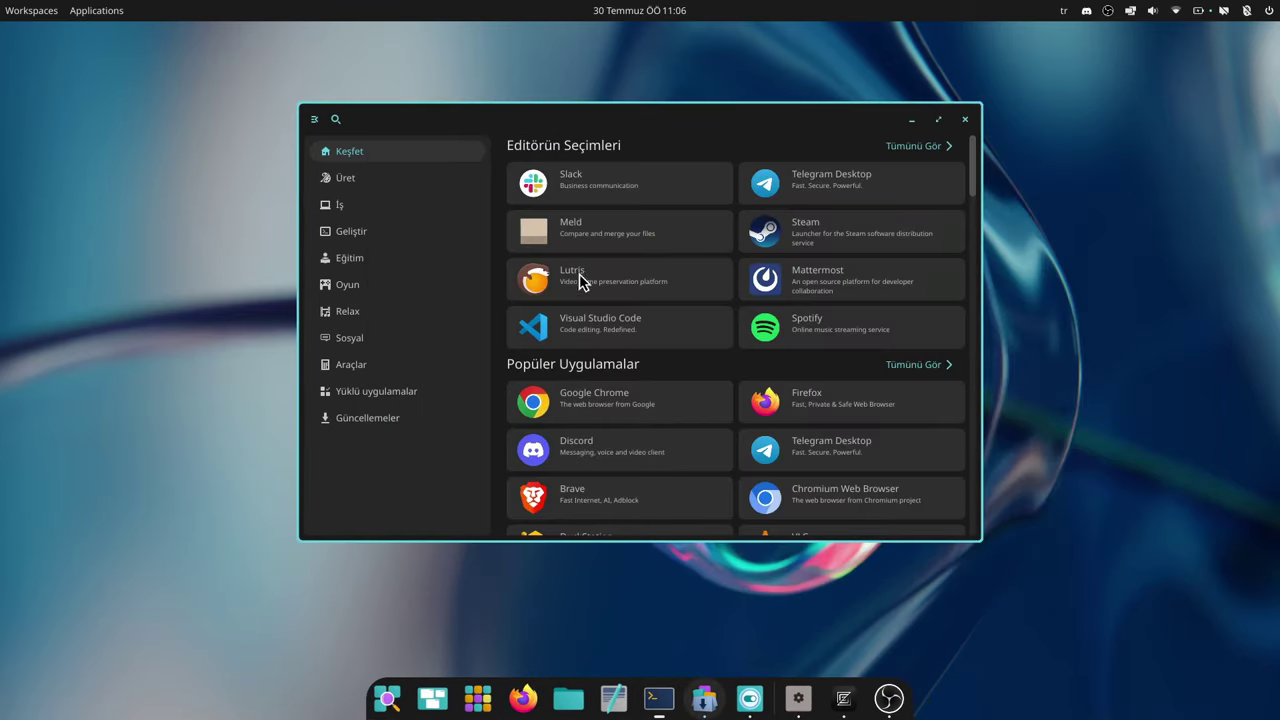
# View the available package sources on Steam's store page and go back to the discover page.
pyautogui.click(810, 228)
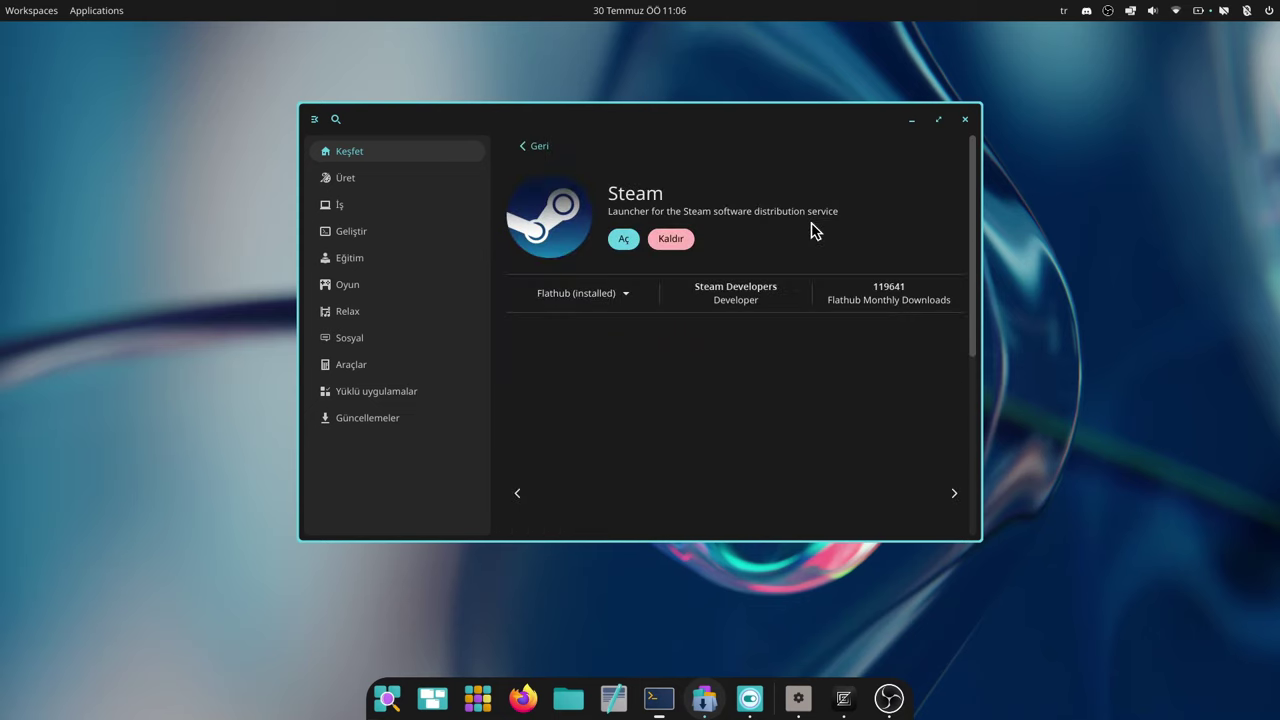
pyautogui.click(627, 293)
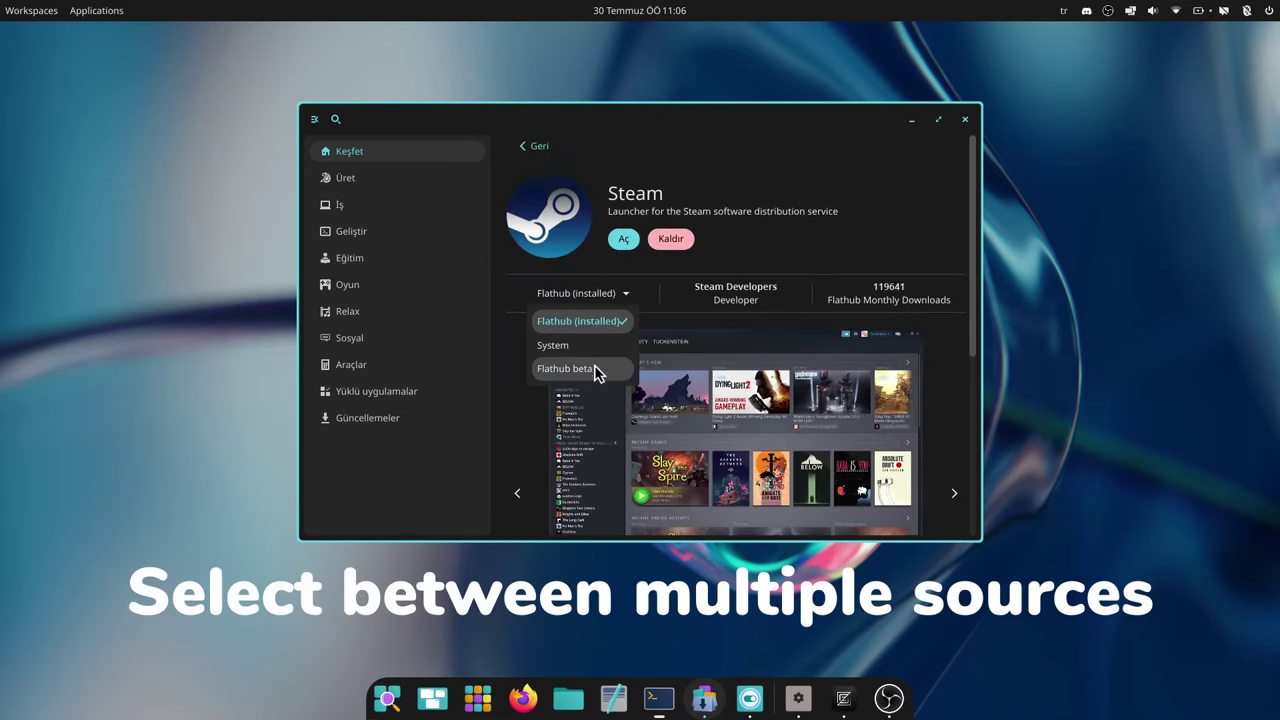
pyautogui.click(648, 297)
pyautogui.click(531, 146)
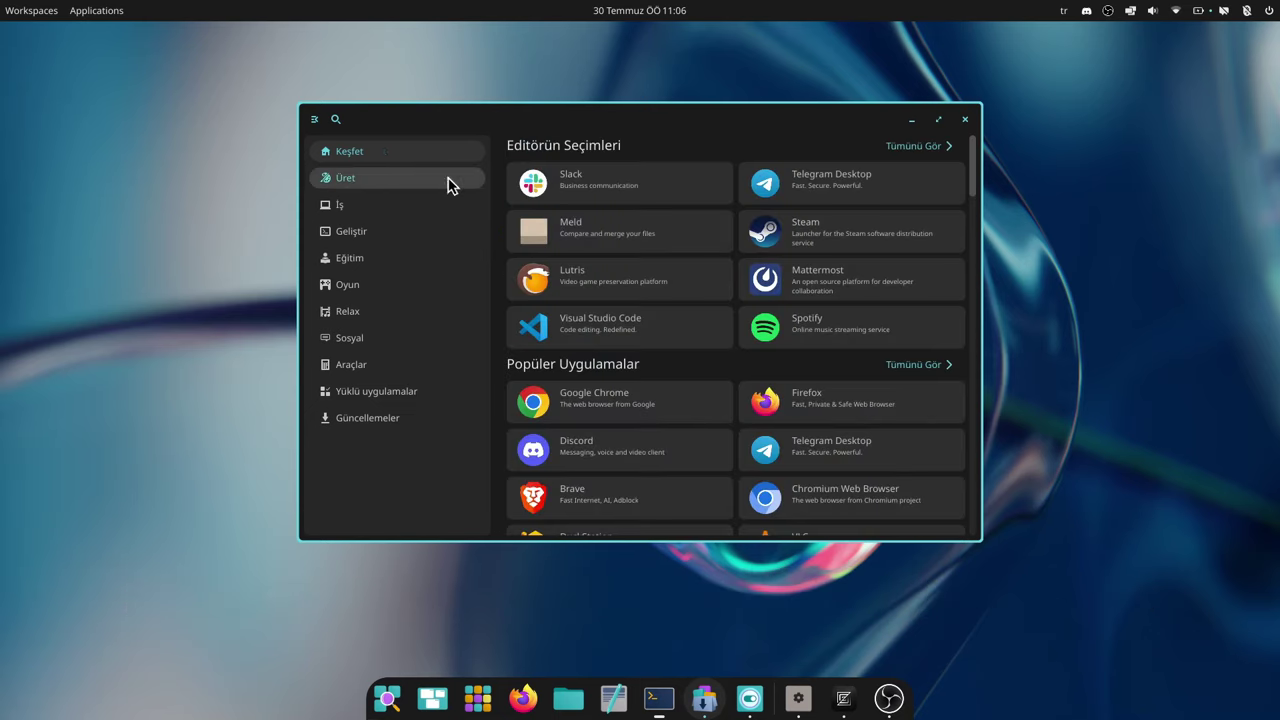
# Toggle the app store's sidebar and its maximized view on and off, and close the store.
pyautogui.click(315, 120)
pyautogui.click(315, 120)
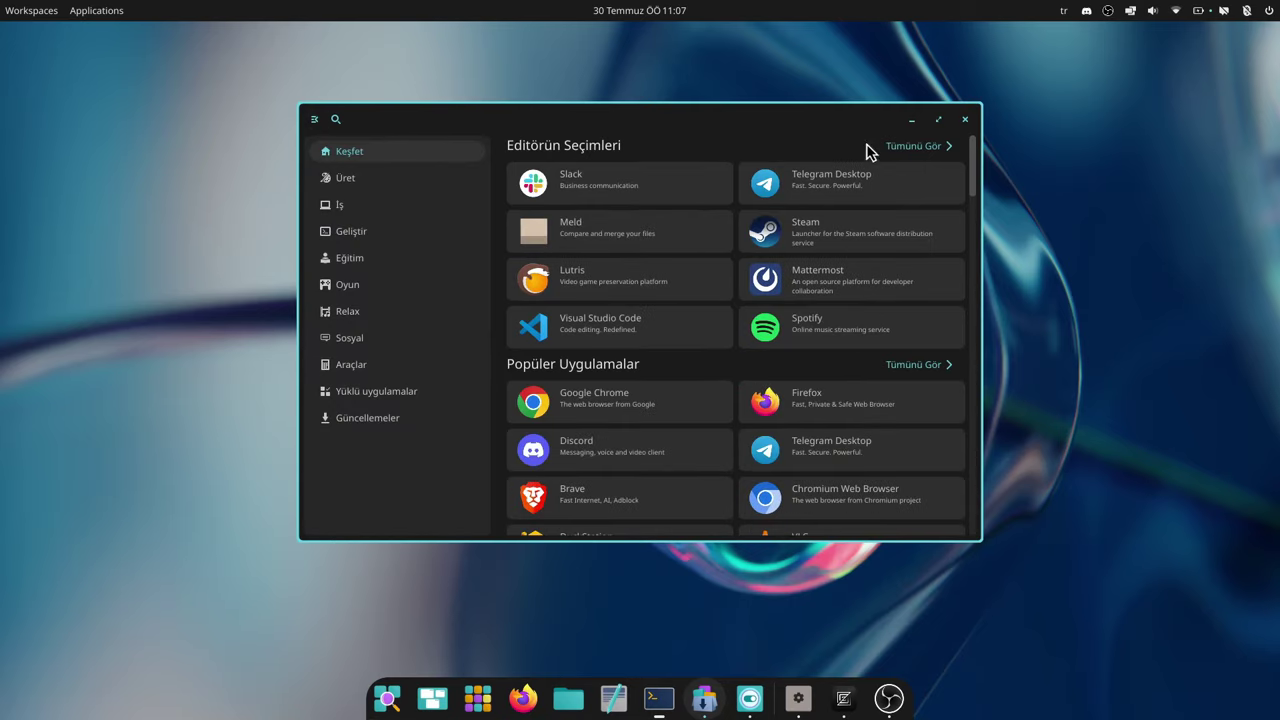
pyautogui.click(937, 120)
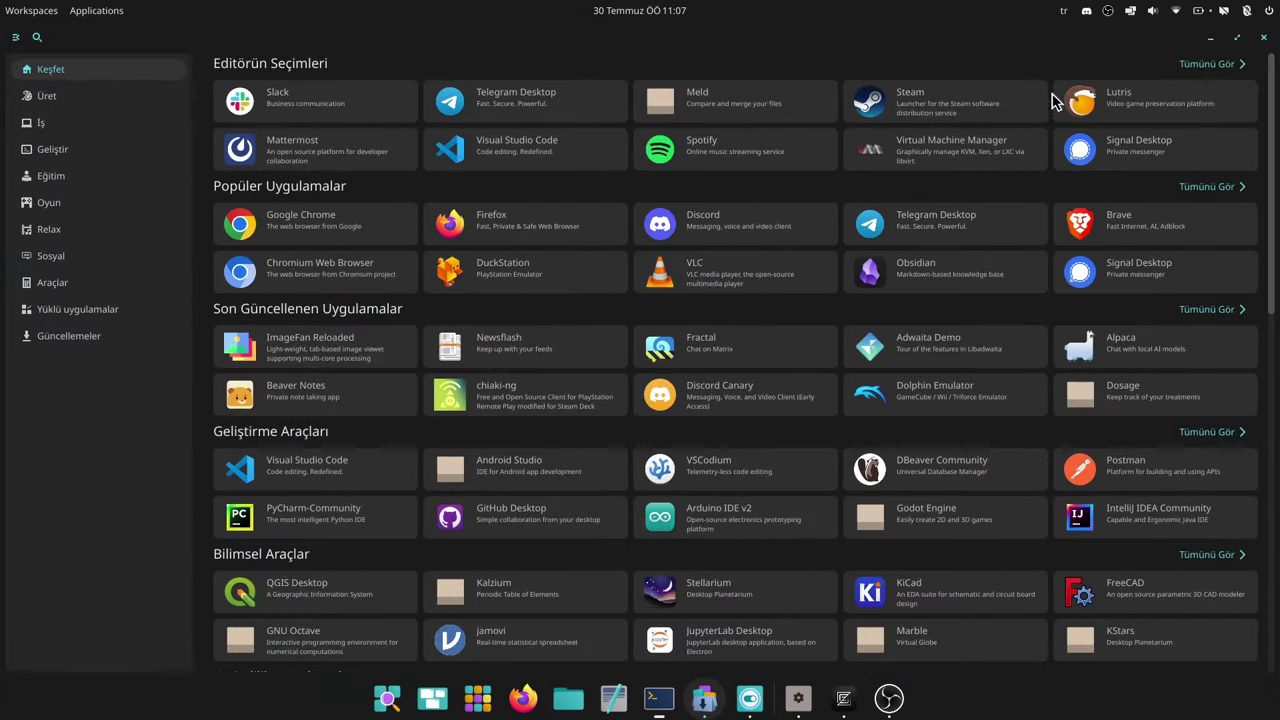
pyautogui.click(1238, 42)
pyautogui.click(965, 120)
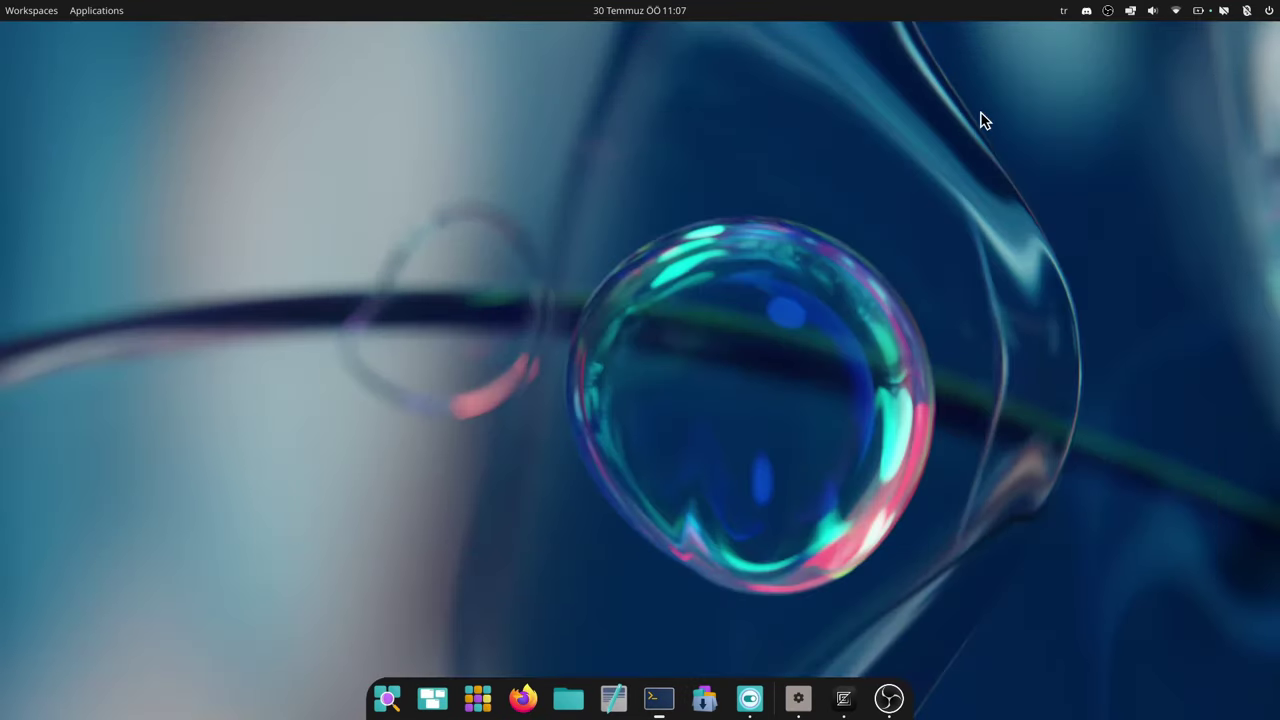
# Browse the application library and view its Office, Sistem and Araçlar groups.
pyautogui.click(100, 12)
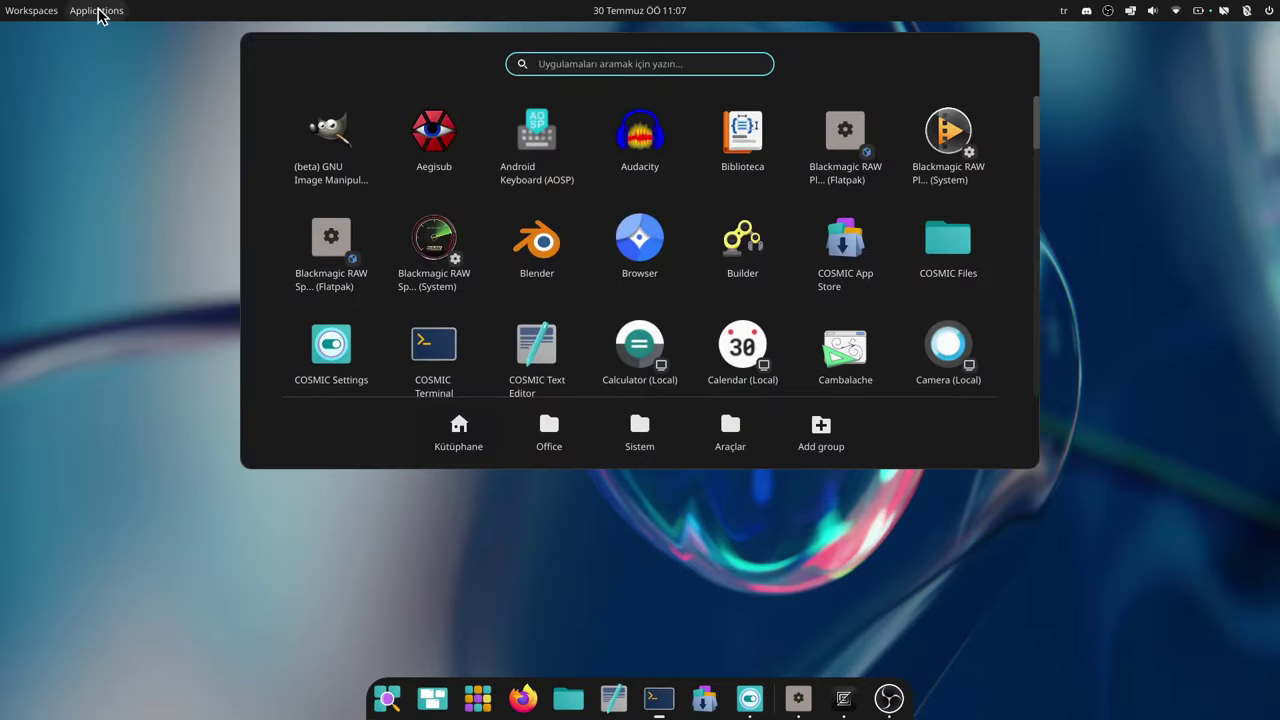
pyautogui.scroll(-3, 613, 190)
pyautogui.scroll(-5, 613, 195)
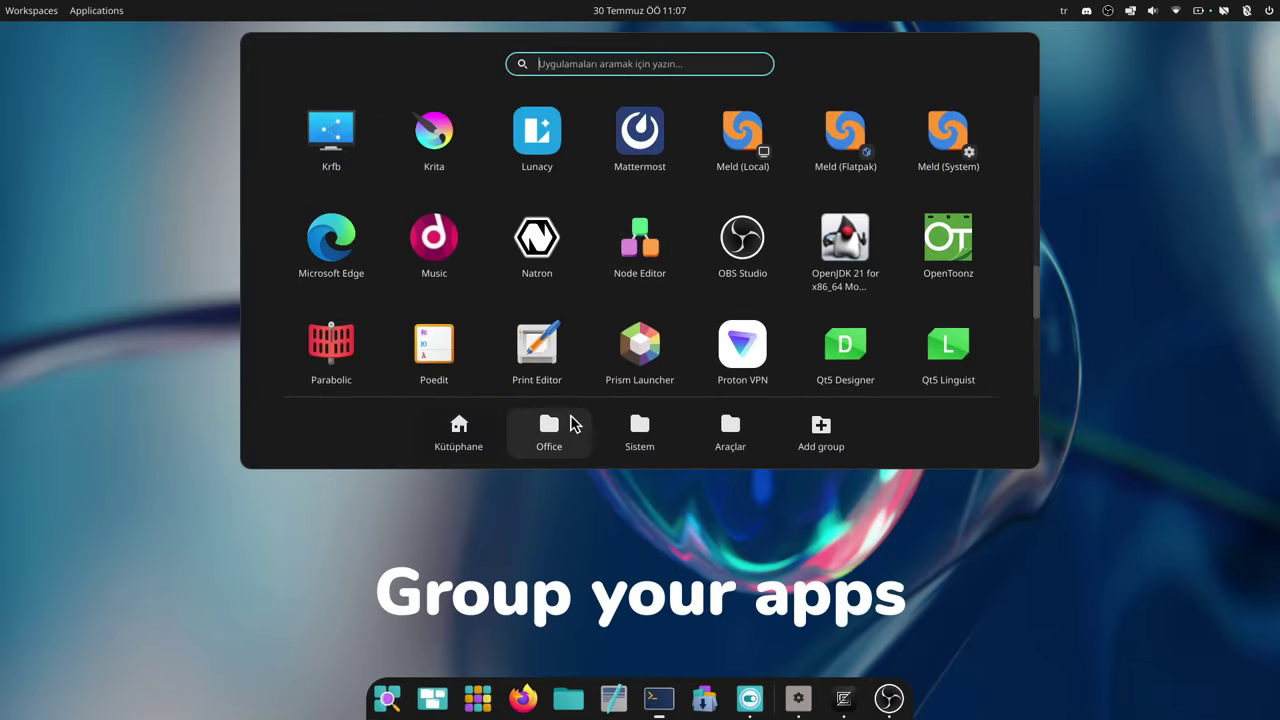
pyautogui.click(571, 424)
pyautogui.click(620, 430)
pyautogui.click(730, 430)
# View the dialog for creating a new app group, dismiss it and close the application library.
pyautogui.click(820, 428)
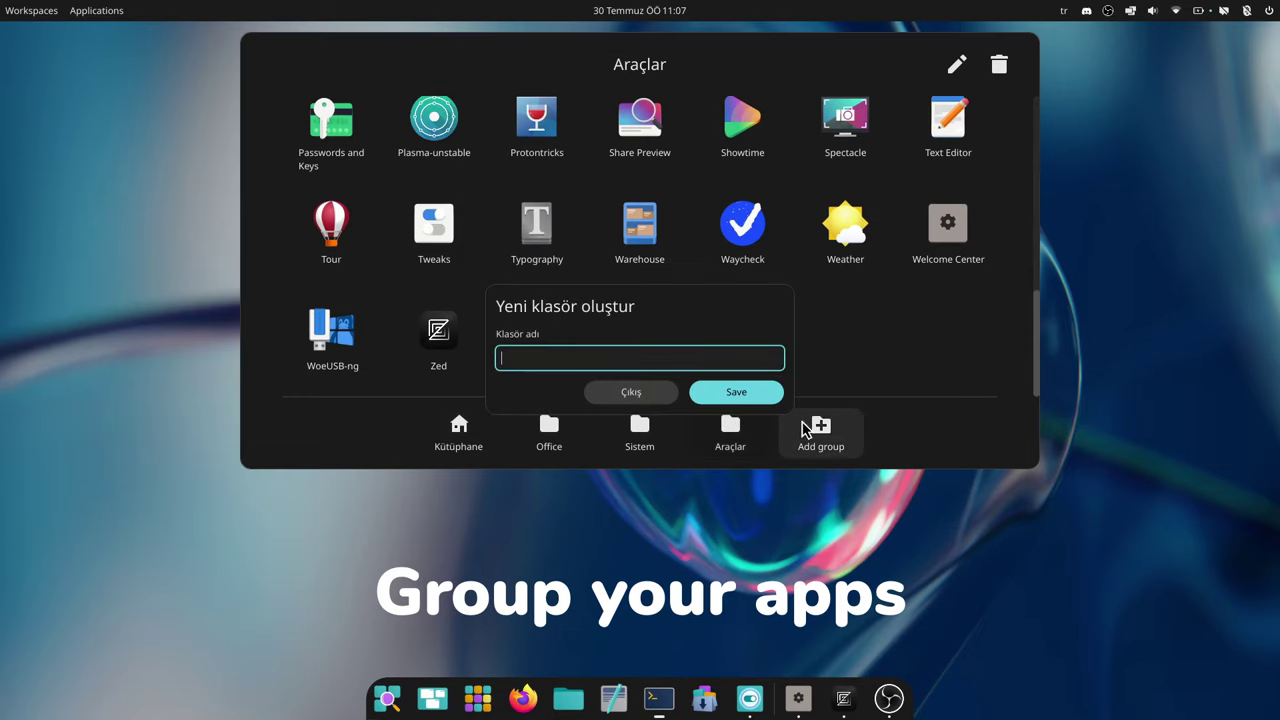
pyautogui.click(631, 390)
pyautogui.click(510, 543)
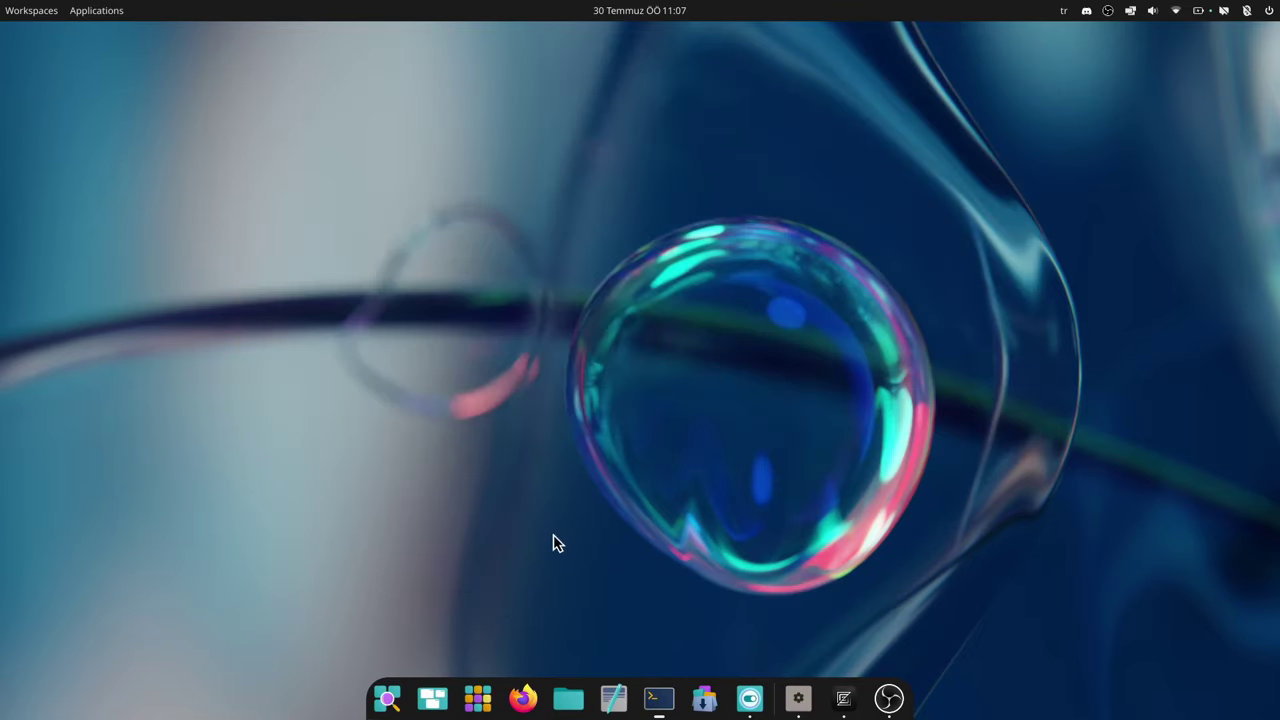
# Bring up the session's log-out prompt and cancel it.
pyautogui.click(1268, 10)
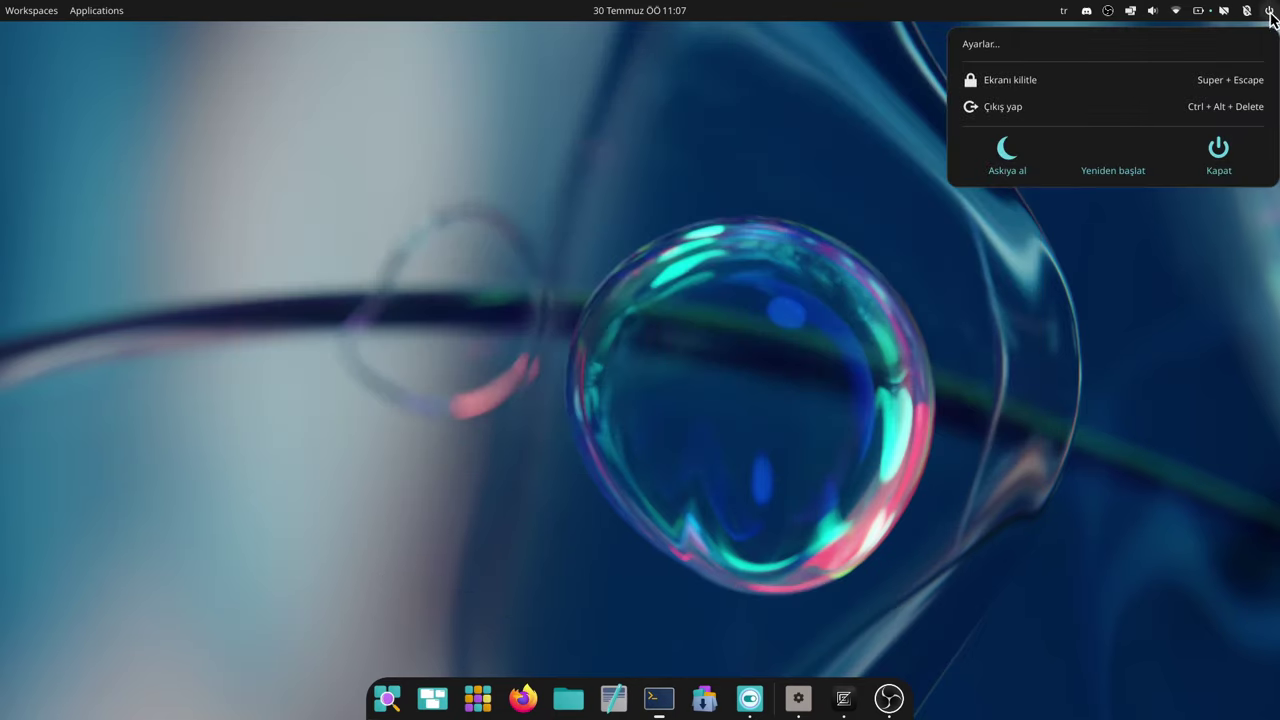
pyautogui.click(1186, 106)
pyautogui.click(628, 391)
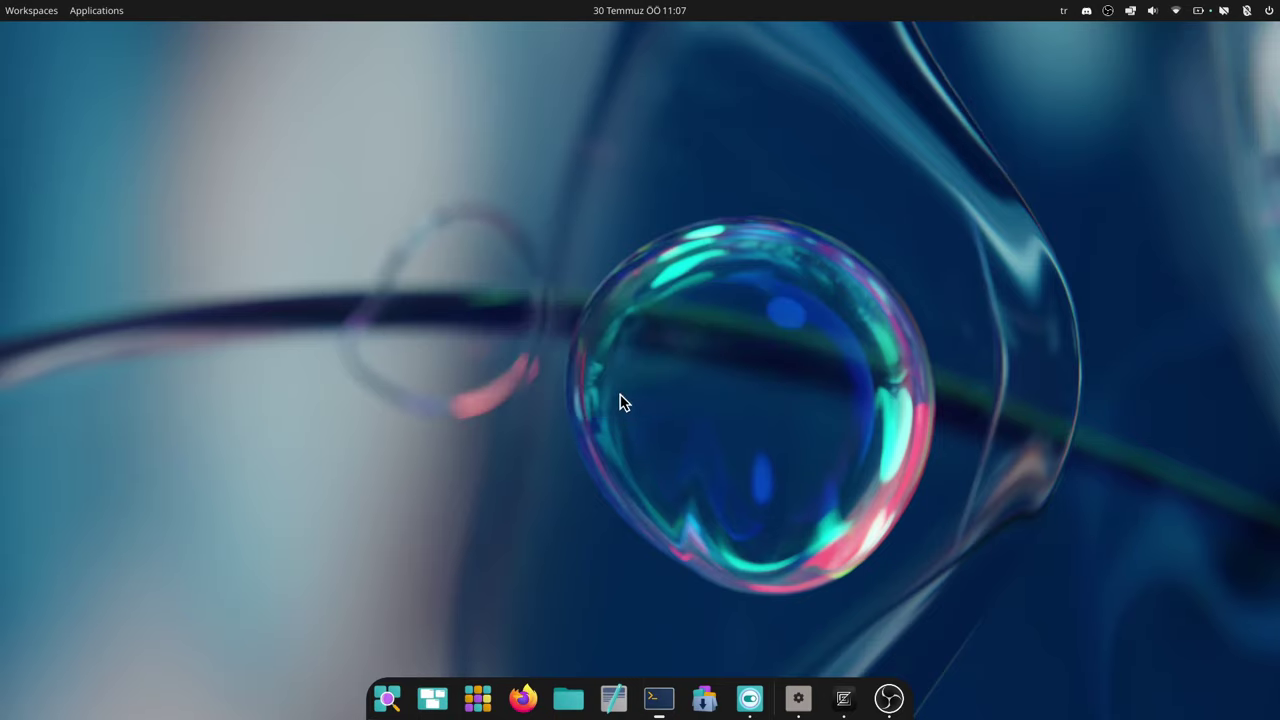
# Show the OBS window, minimize the terminal, restore it from the dock and minimize it again.
pyautogui.click(889, 698)
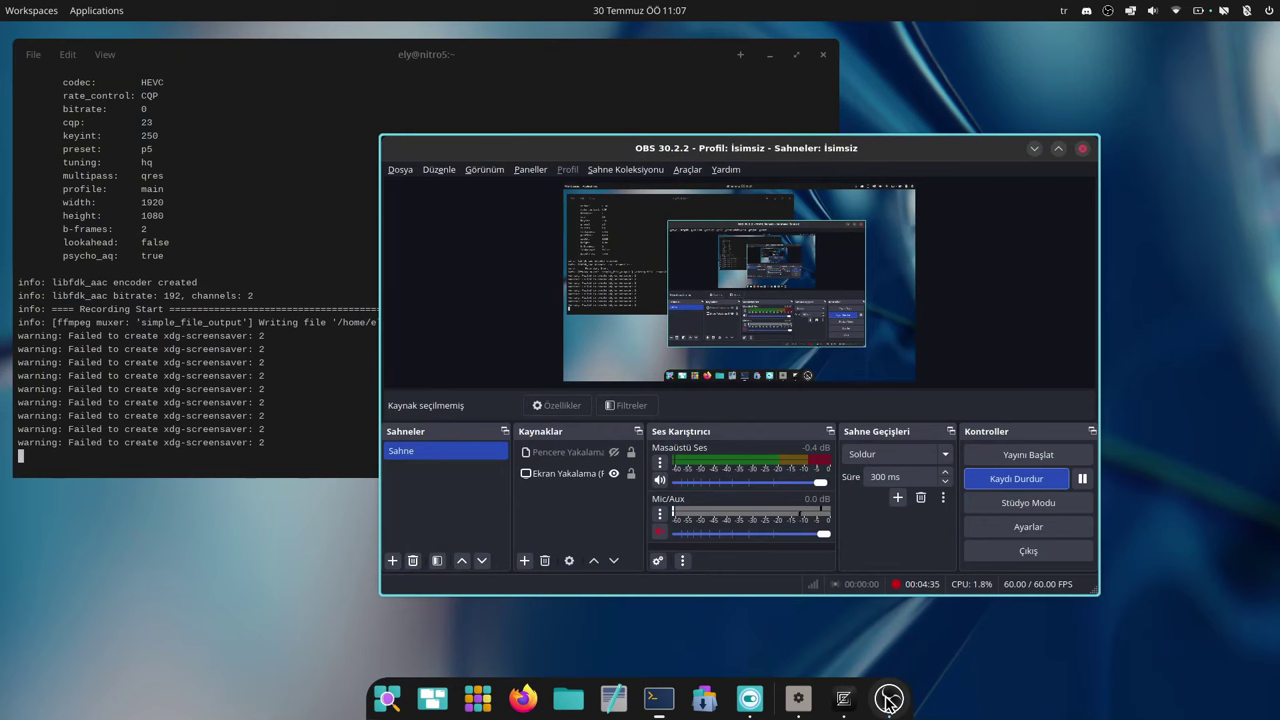
pyautogui.click(754, 100)
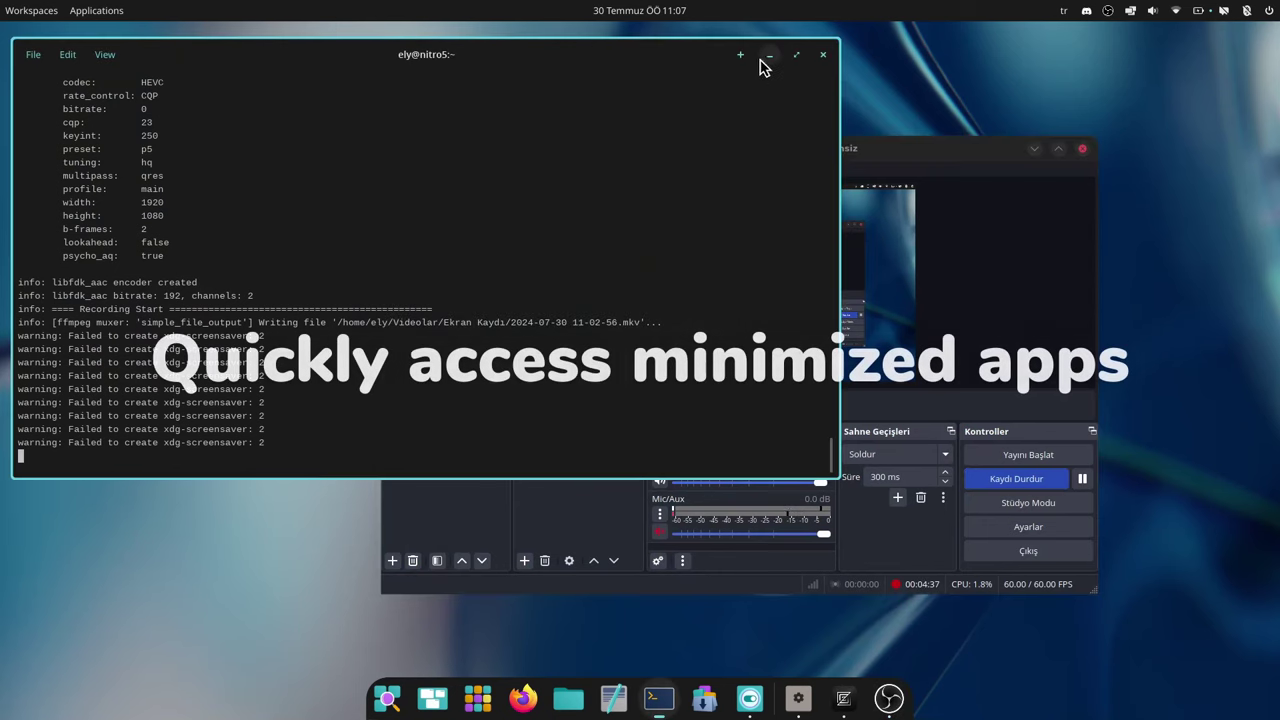
pyautogui.click(769, 54)
pyautogui.click(910, 710)
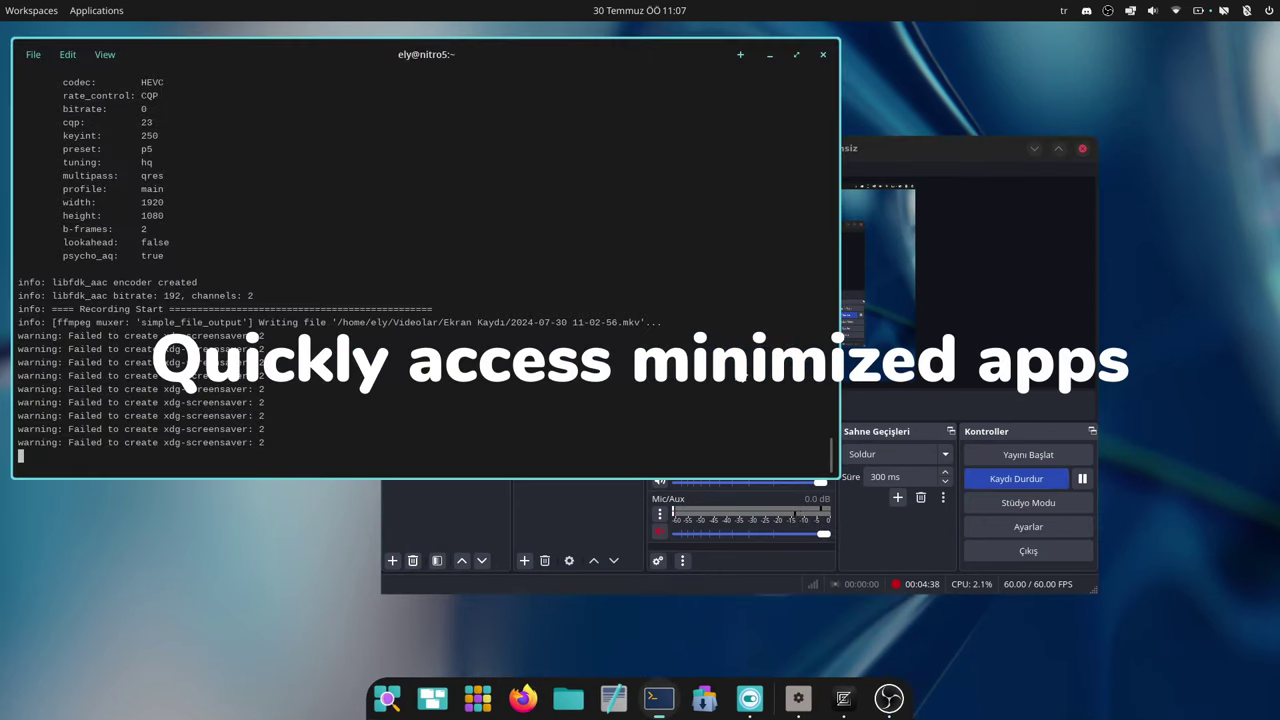
pyautogui.click(770, 56)
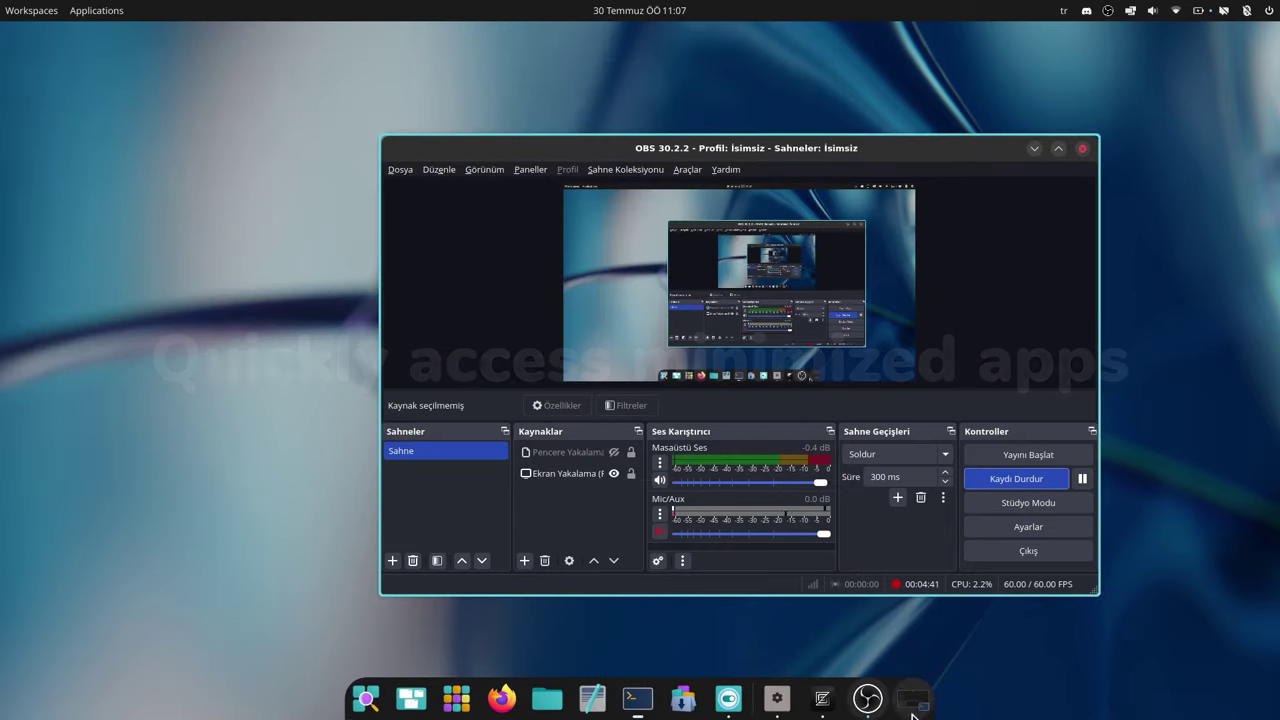